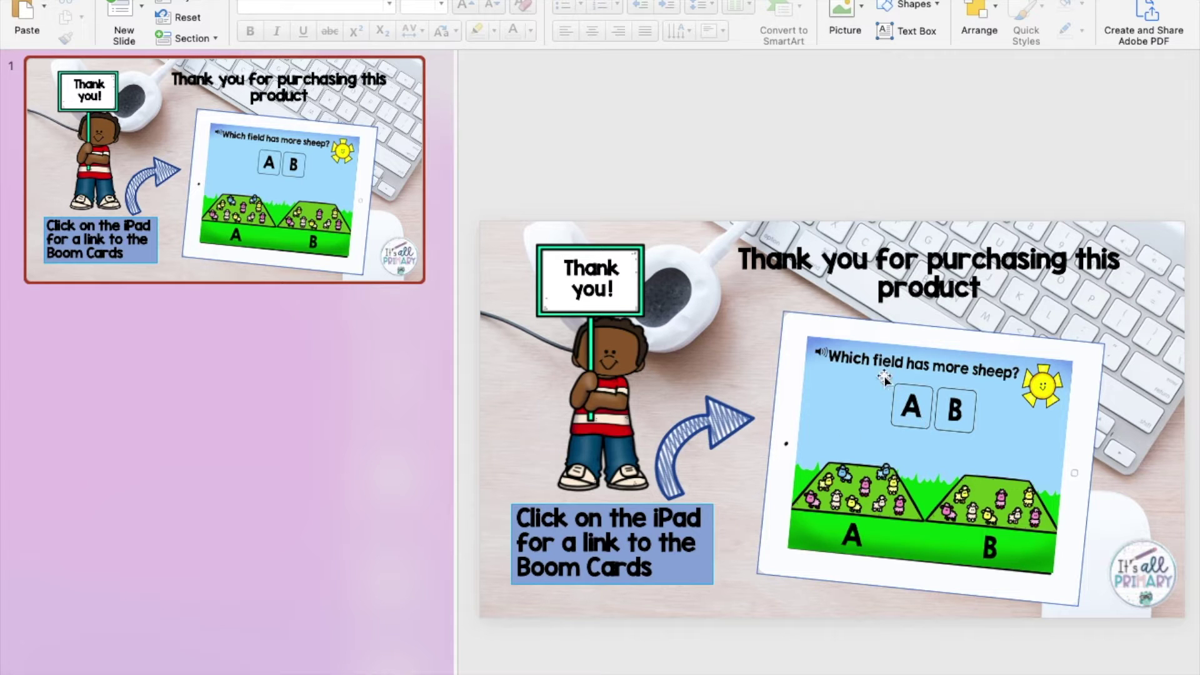
# Step: Nudge the sheep question image slightly within the iPad frame and bring up the PDF creation commands
pyautogui.click(873, 406)
pyautogui.moveTo(873, 406)
pyautogui.mouseDown()
pyautogui.moveTo(886, 411)
pyautogui.moveTo(877, 405)
pyautogui.mouseUp()
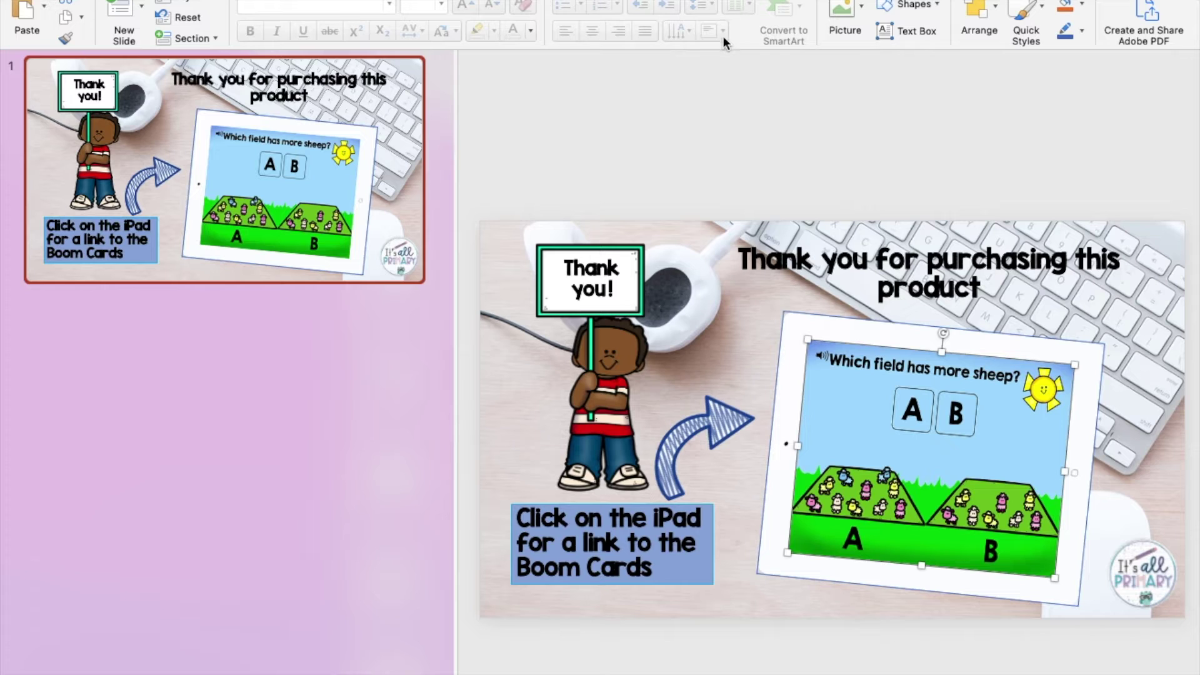
pyautogui.click(341, 1)
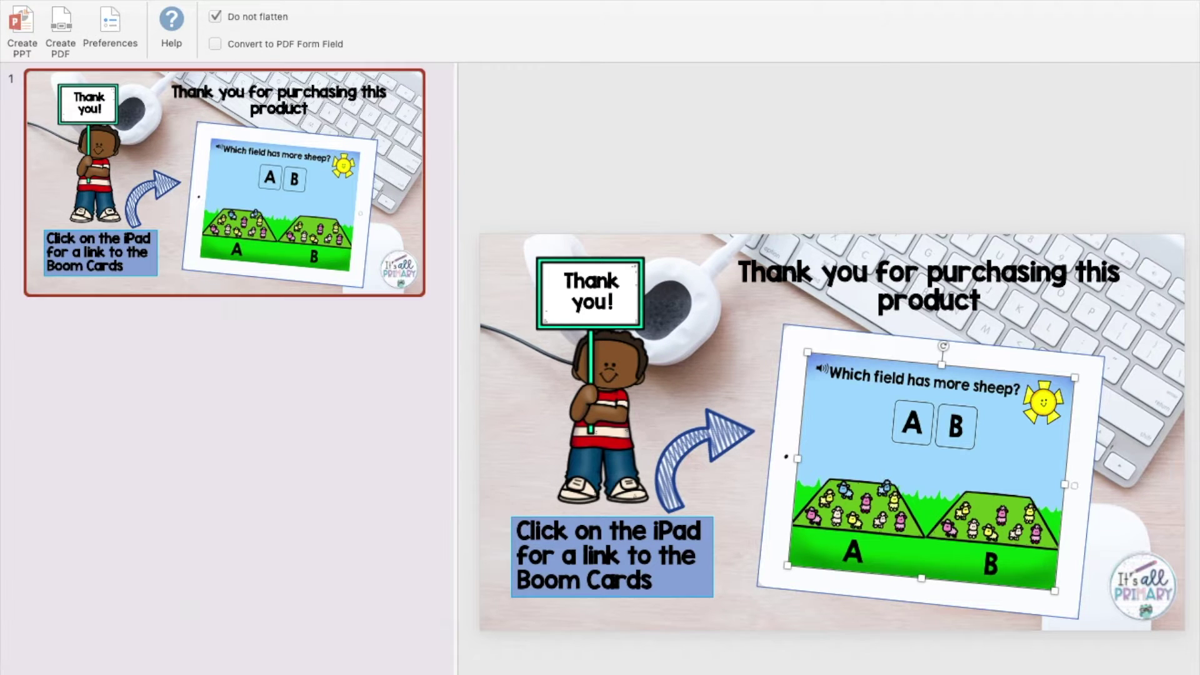
# Step: Switch to Finder and create a folder named Numbers to 15 Counting Sheep Boom inside the Flat Pack - Secured Files location
pyautogui.press('super+shift+o')
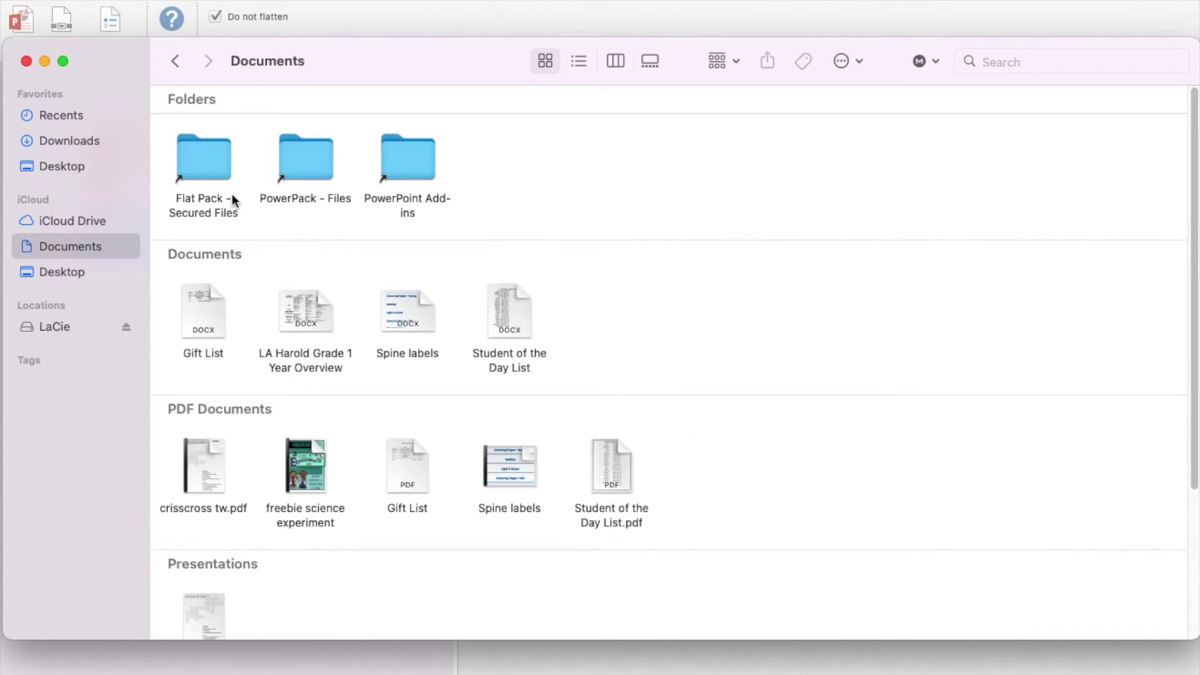
pyautogui.doubleClick(200, 160)
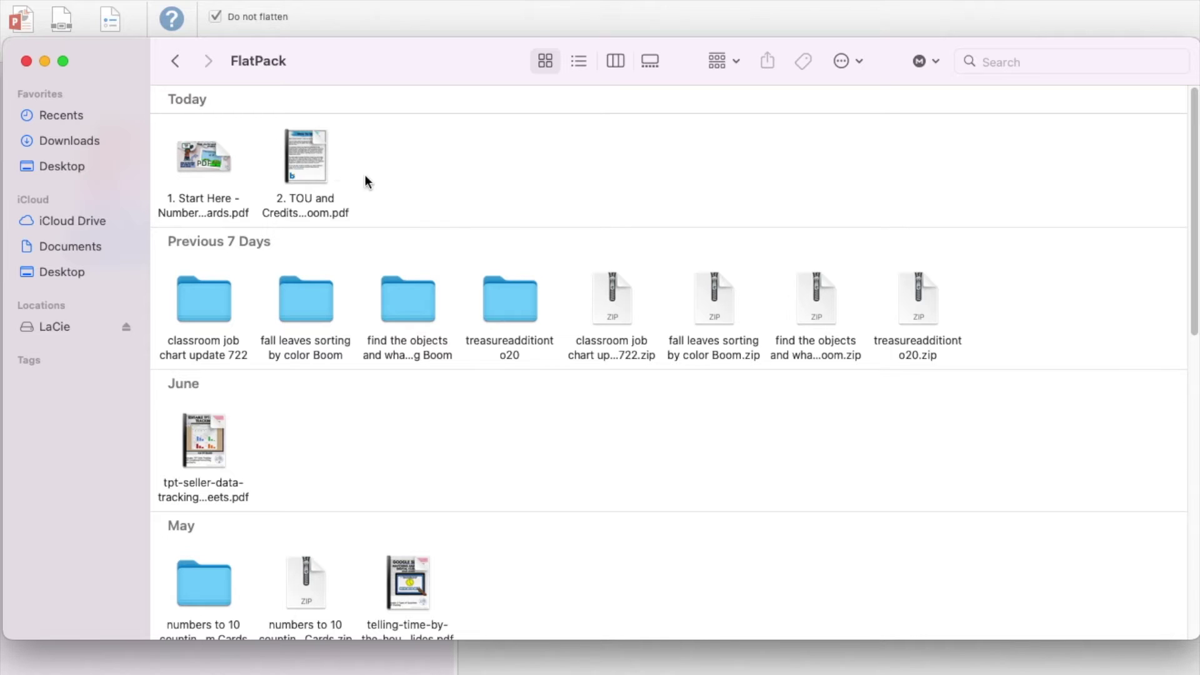
pyautogui.rightClick(421, 161)
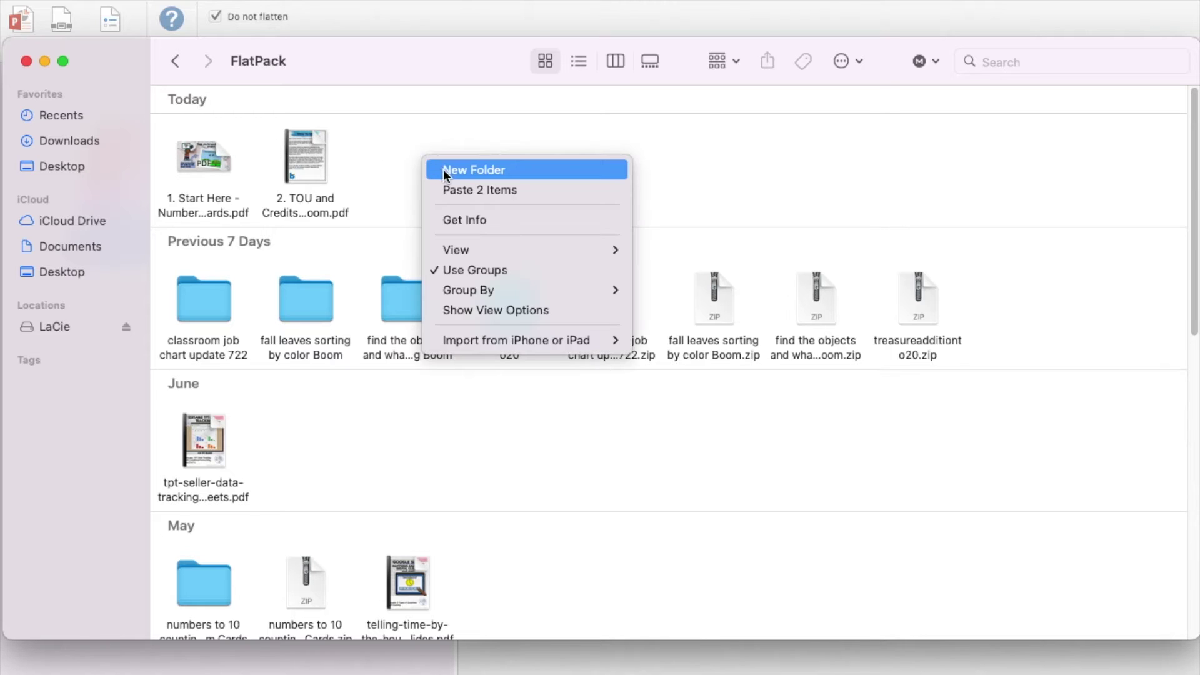
pyautogui.click(444, 167)
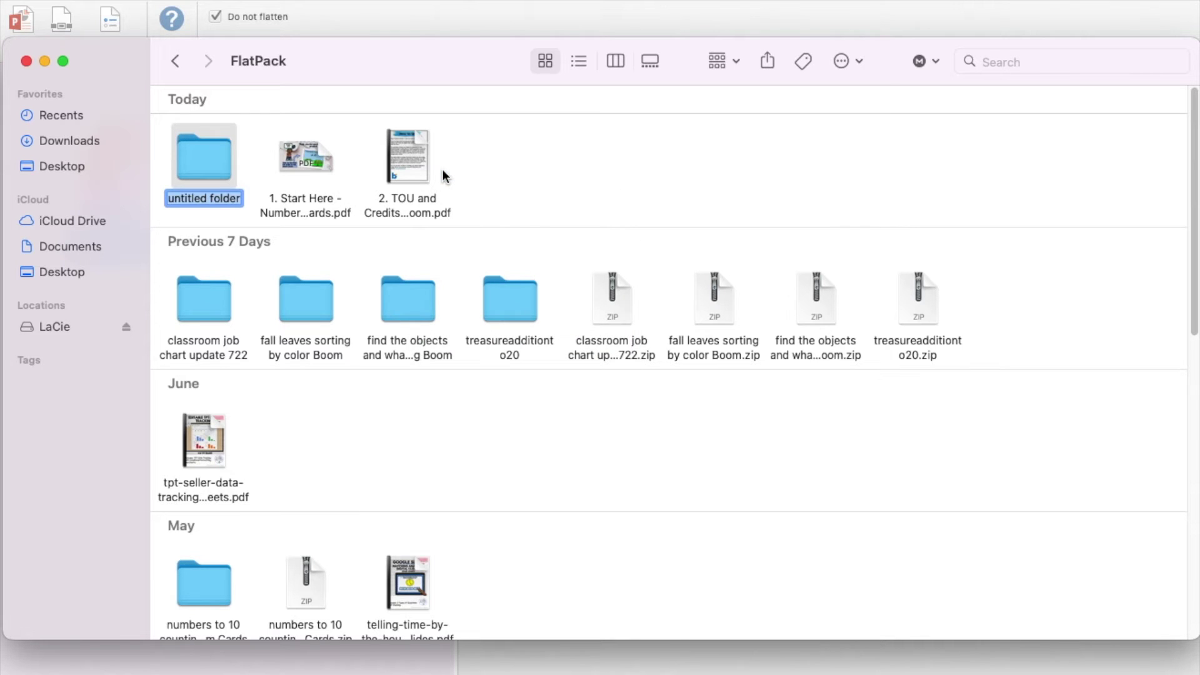
pyautogui.write('Nu')
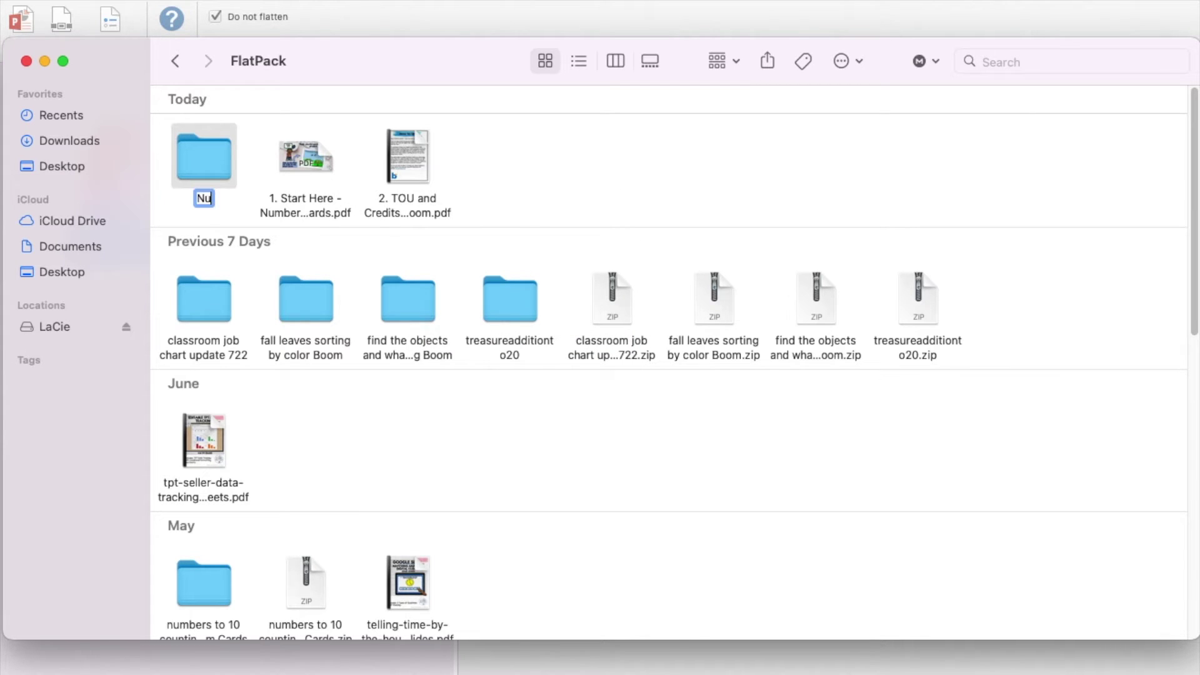
pyautogui.write('mbers to 1')
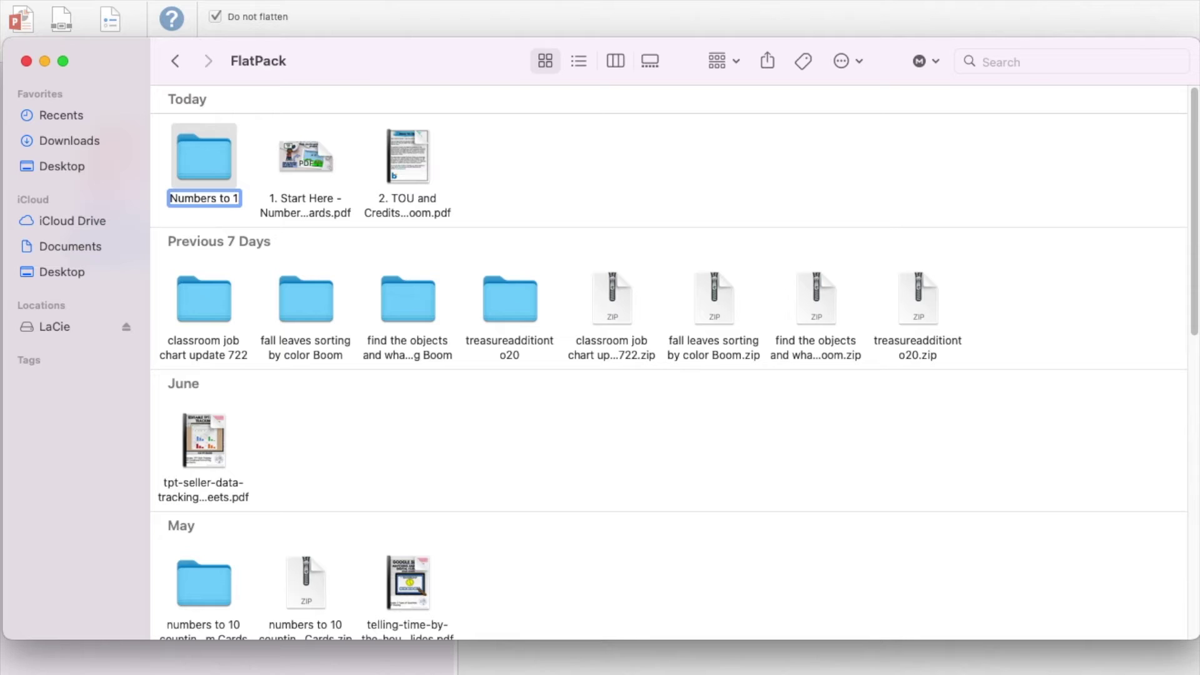
pyautogui.write('5 Counting Sheep Bo')
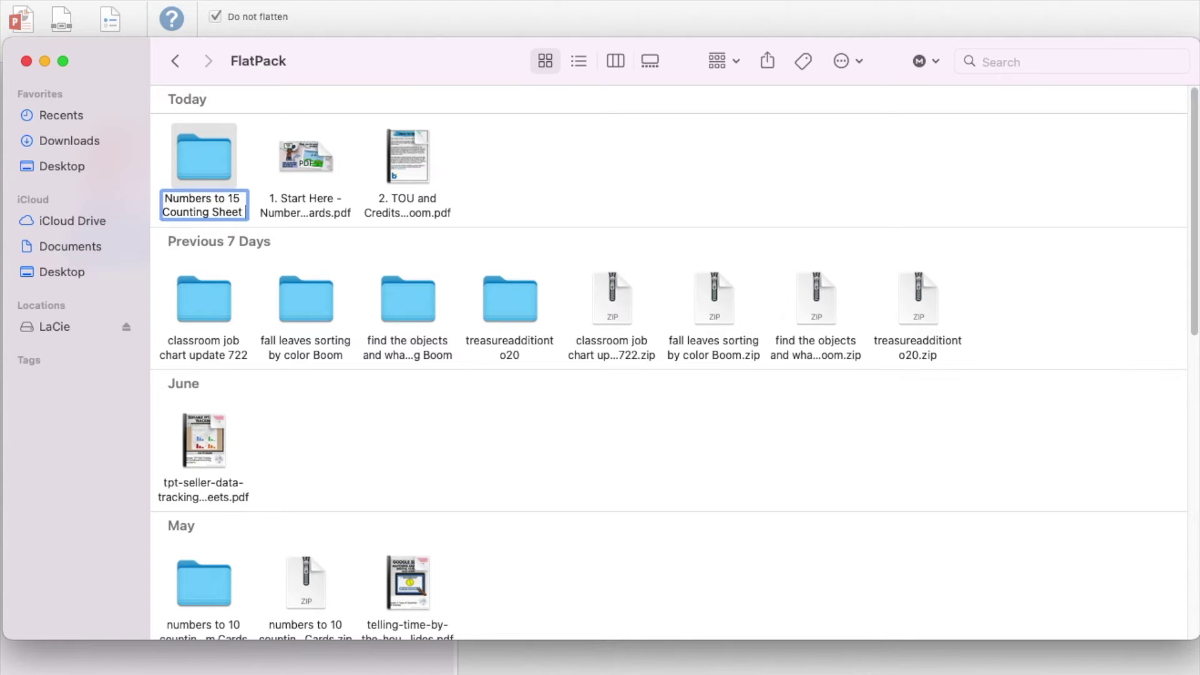
pyautogui.write('om')
pyautogui.click(507, 186)
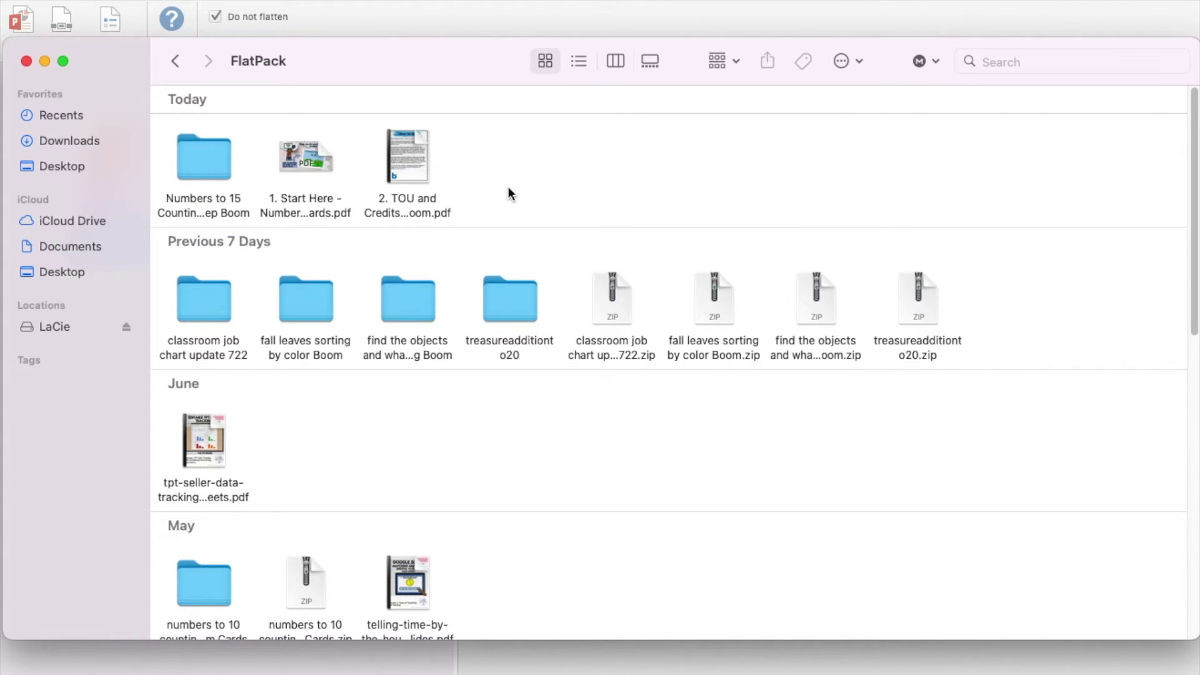
# Step: Move the Start Here and TOU and Credits PDFs into the Numbers to 15 Counting Sheep Boom folder and compress that folder to a zip
pyautogui.moveTo(316, 151); pyautogui.dragTo(216, 149)
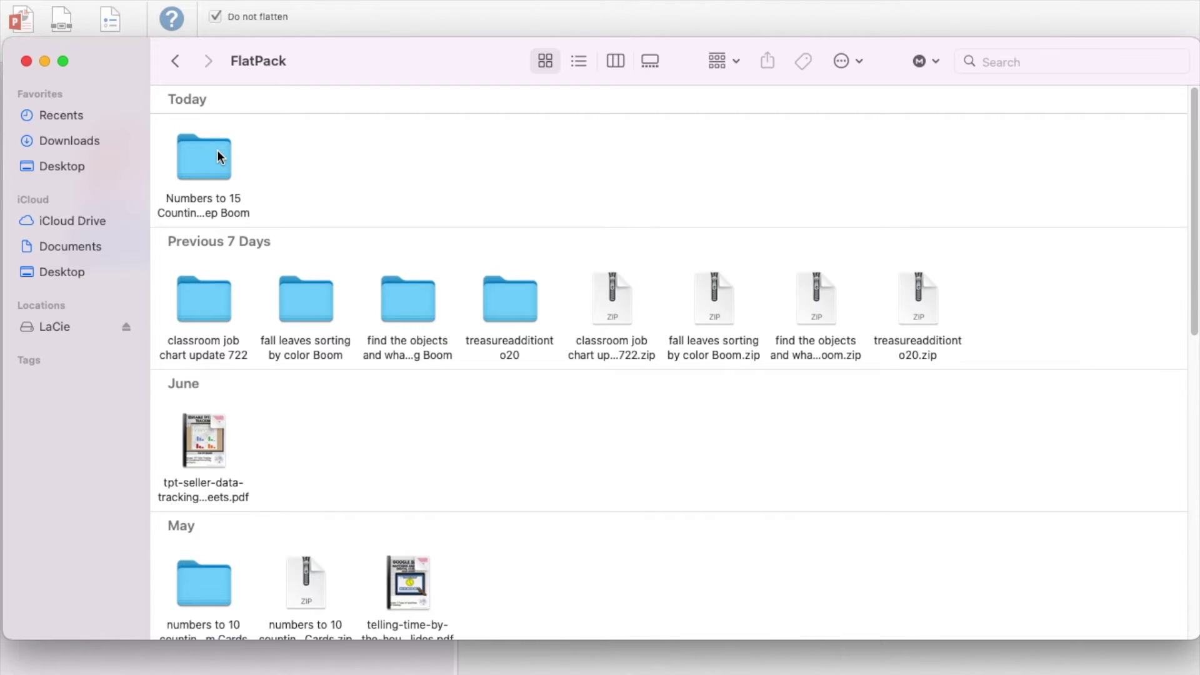
pyautogui.rightClick(216, 150)
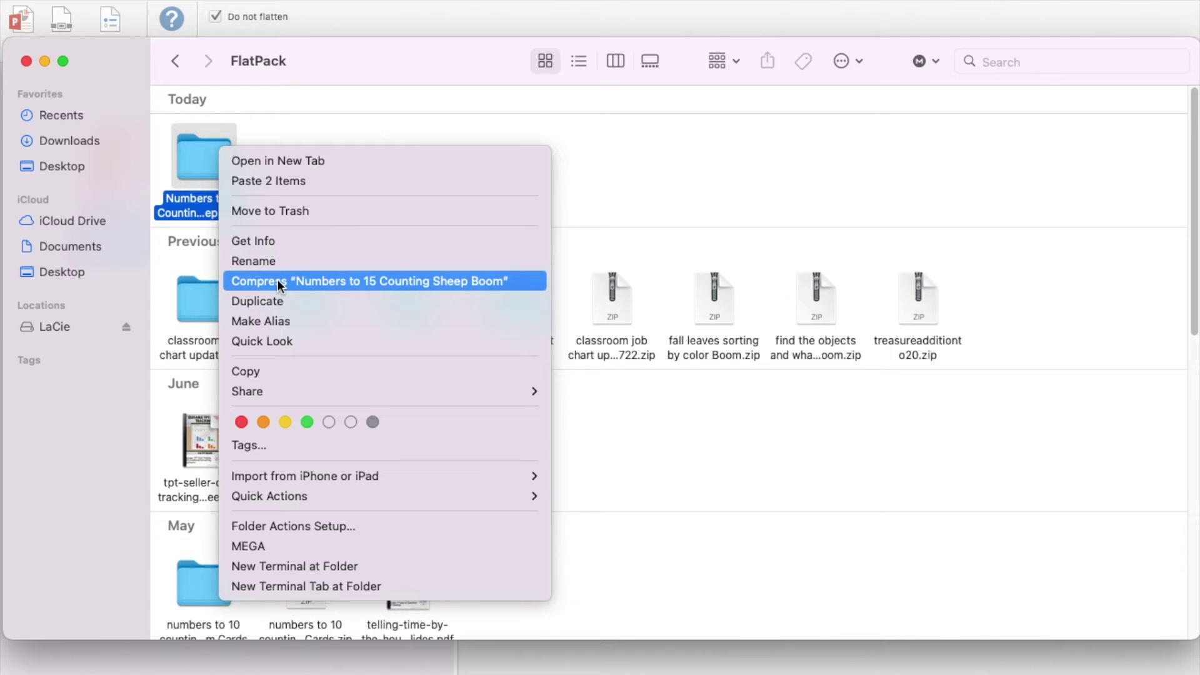
pyautogui.click(277, 280)
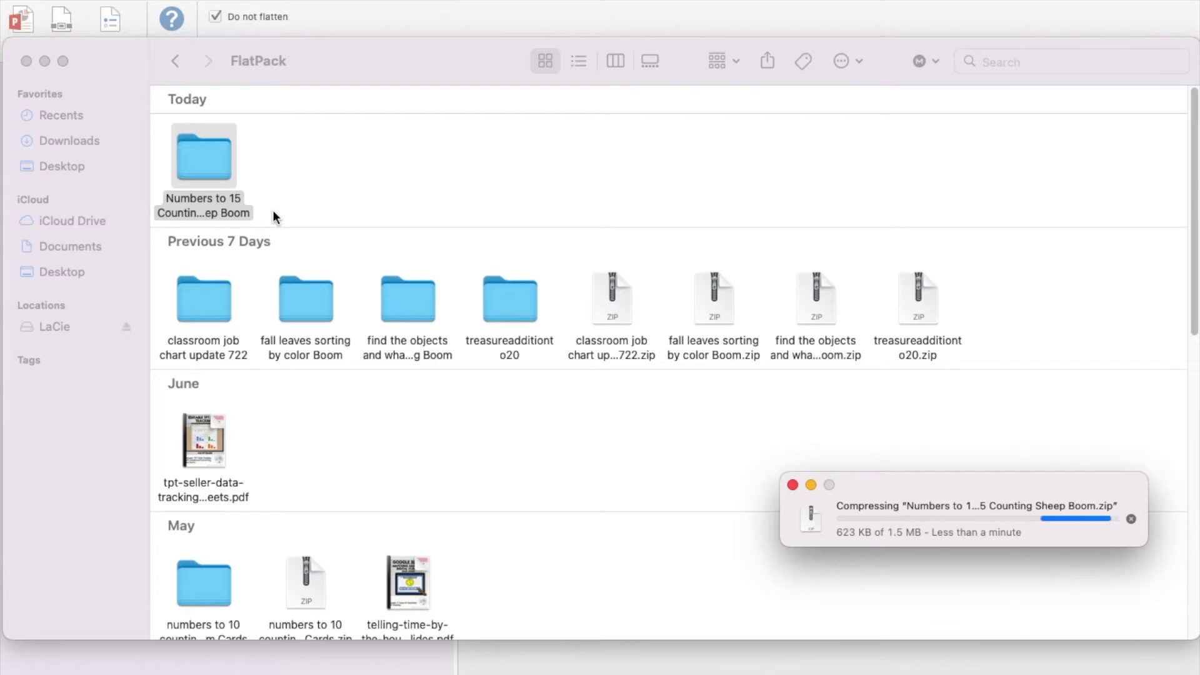
pyautogui.moveTo(298, 169)
pyautogui.mouseDown()
pyautogui.moveTo(332, 173)
pyautogui.moveTo(320, 166)
pyautogui.mouseUp()
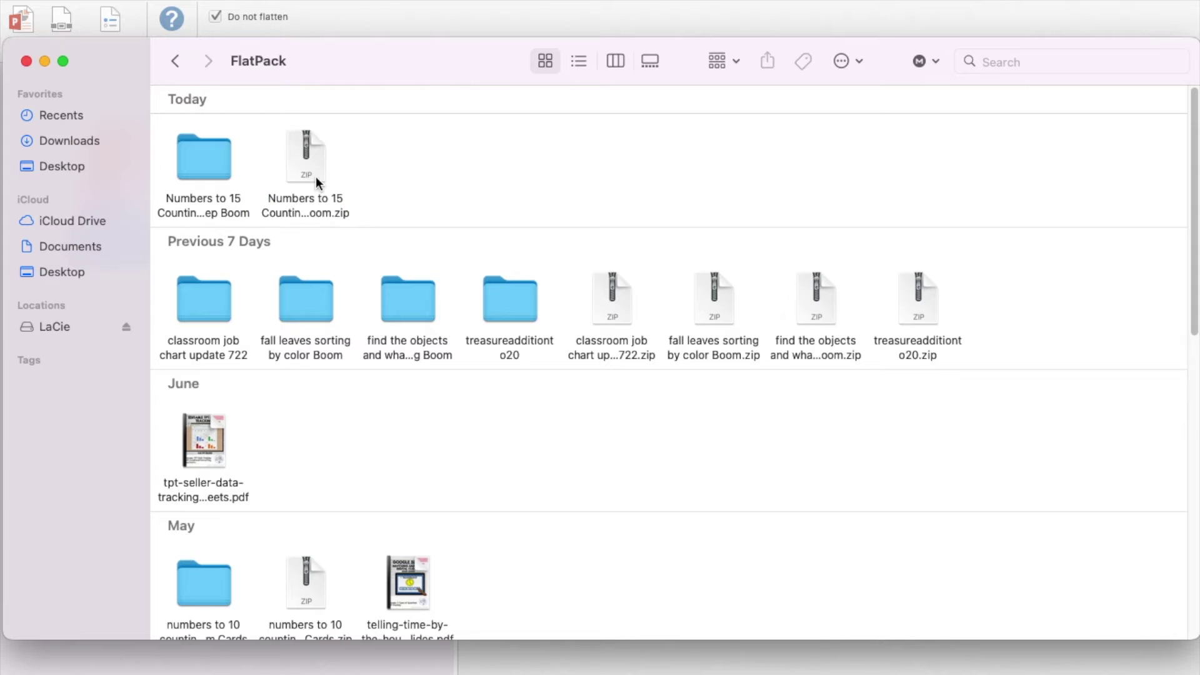
pyautogui.click(316, 179)
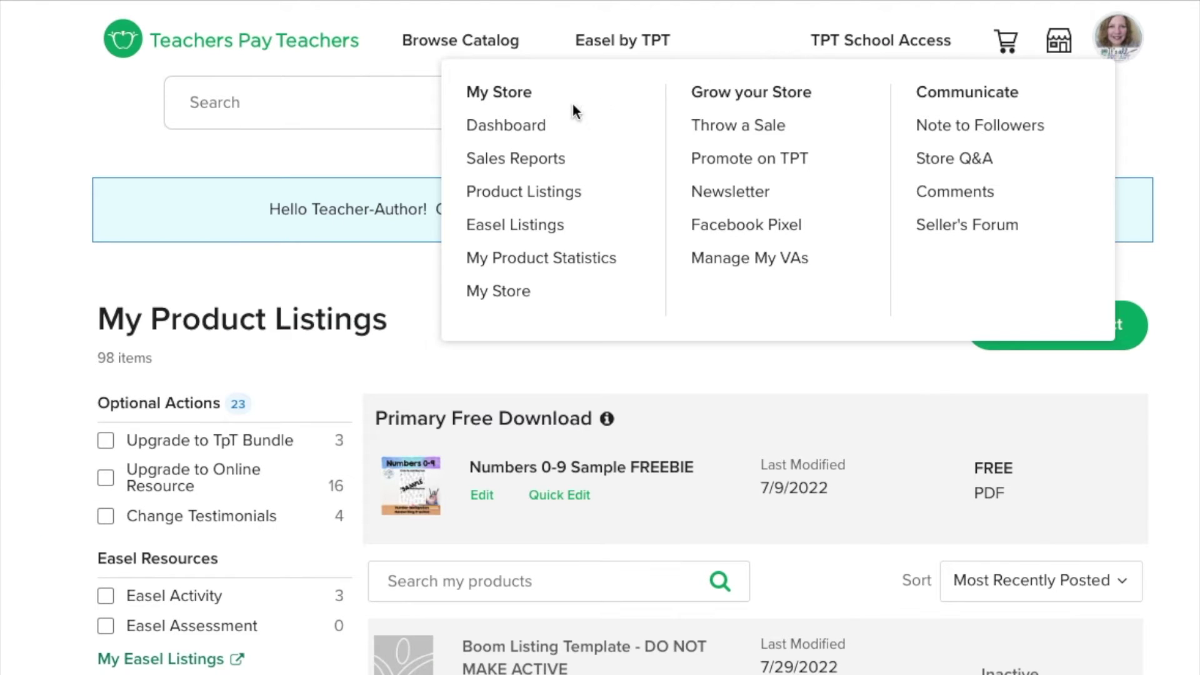
# Step: Switch to Teachers Pay Teachers and start adding a new product from the store dashboard
pyautogui.click(518, 128)
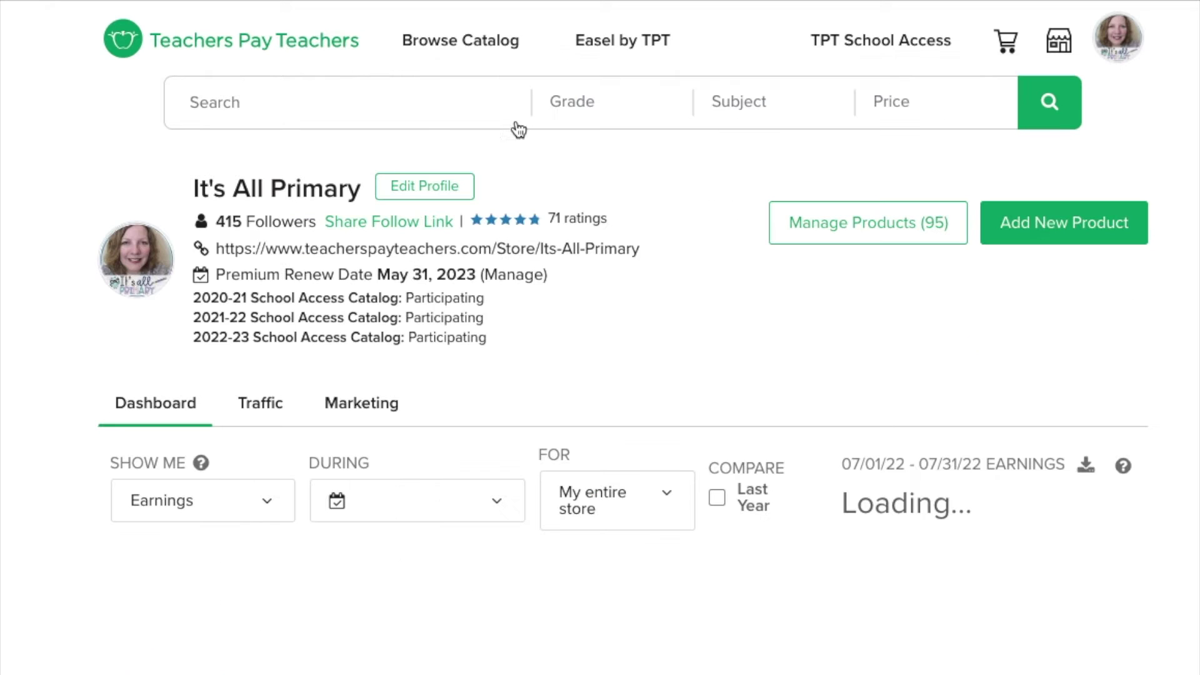
pyautogui.click(1042, 231)
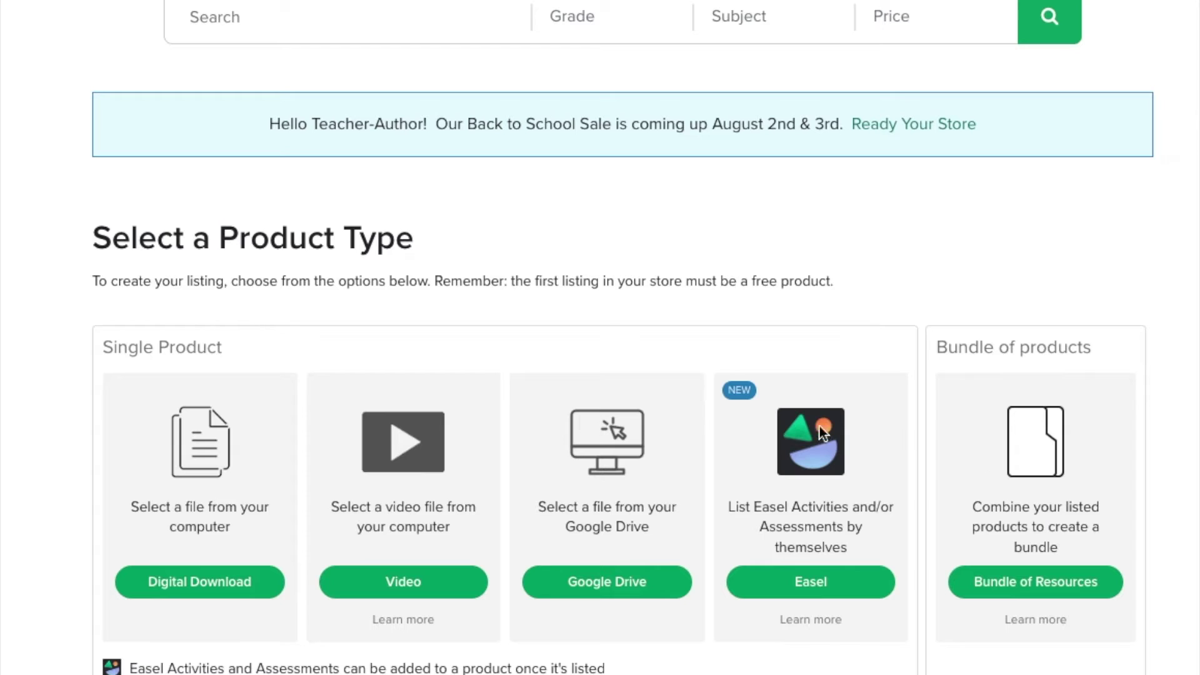
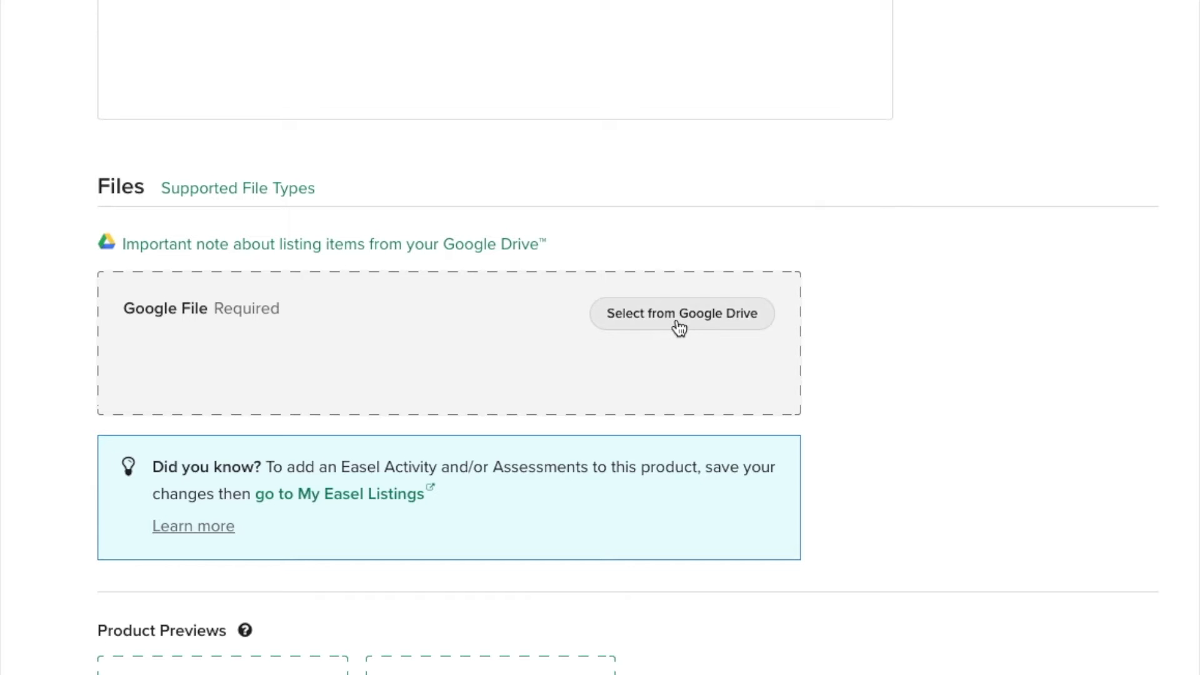
# Step: Try to select a Google Drive file for the listing, acknowledge the Drive notice and close the account sign-in window
pyautogui.click(680, 325)
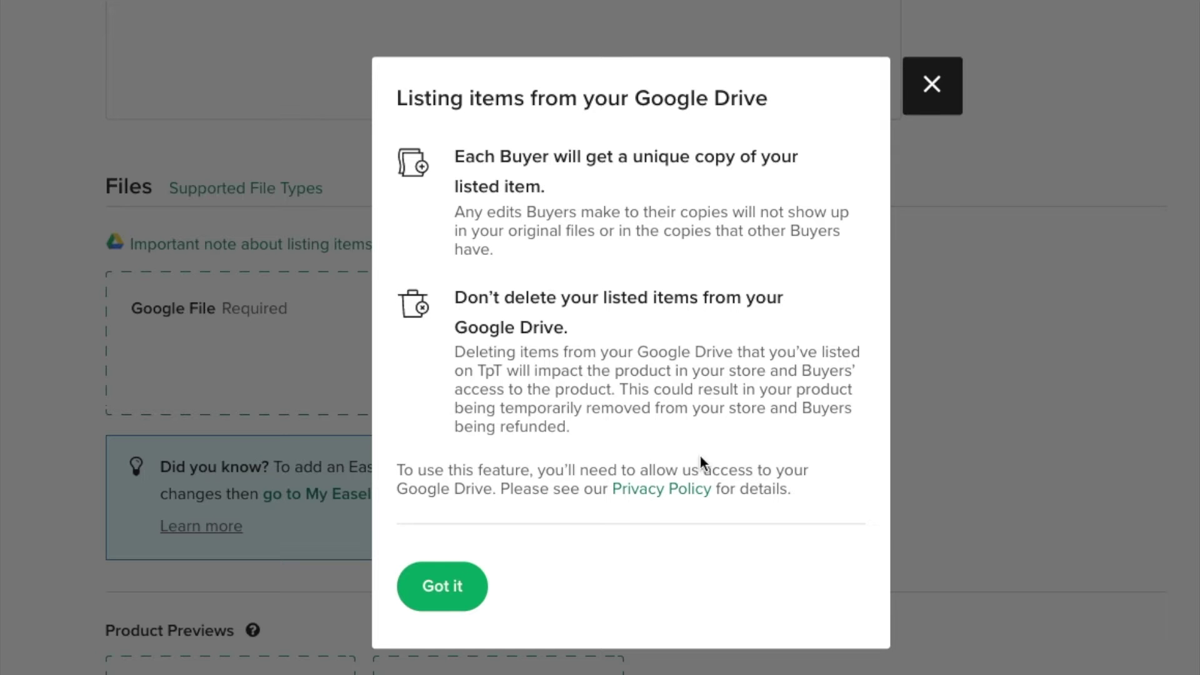
pyautogui.click(445, 583)
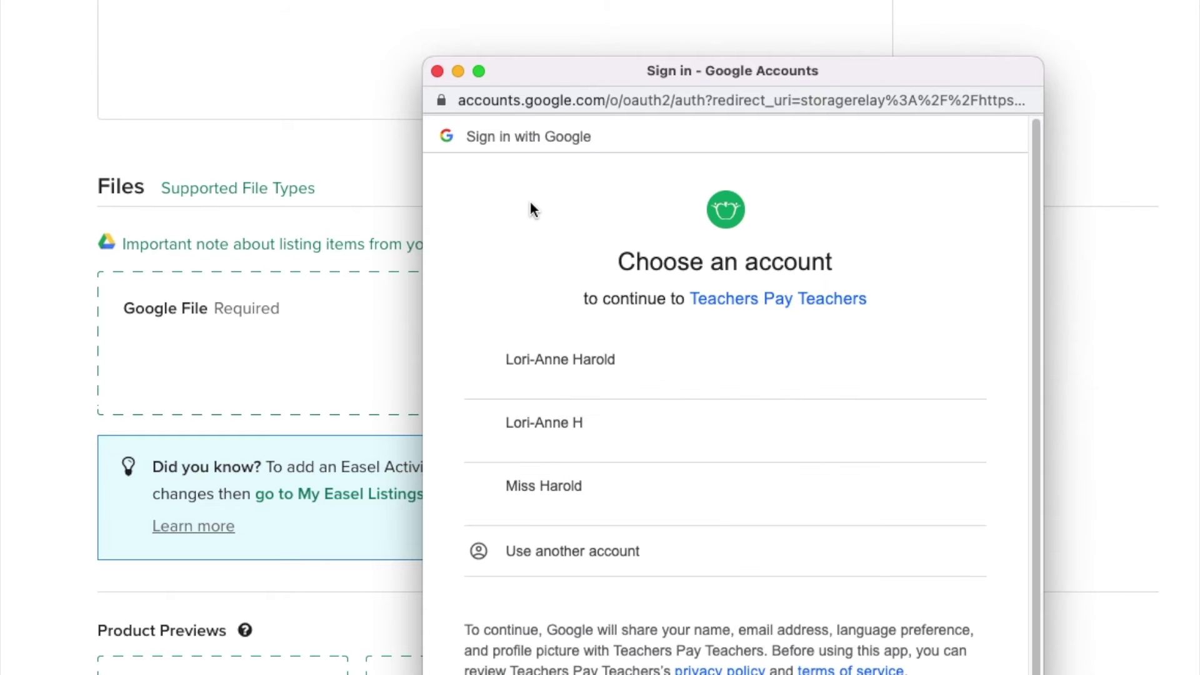
pyautogui.press('super+w')
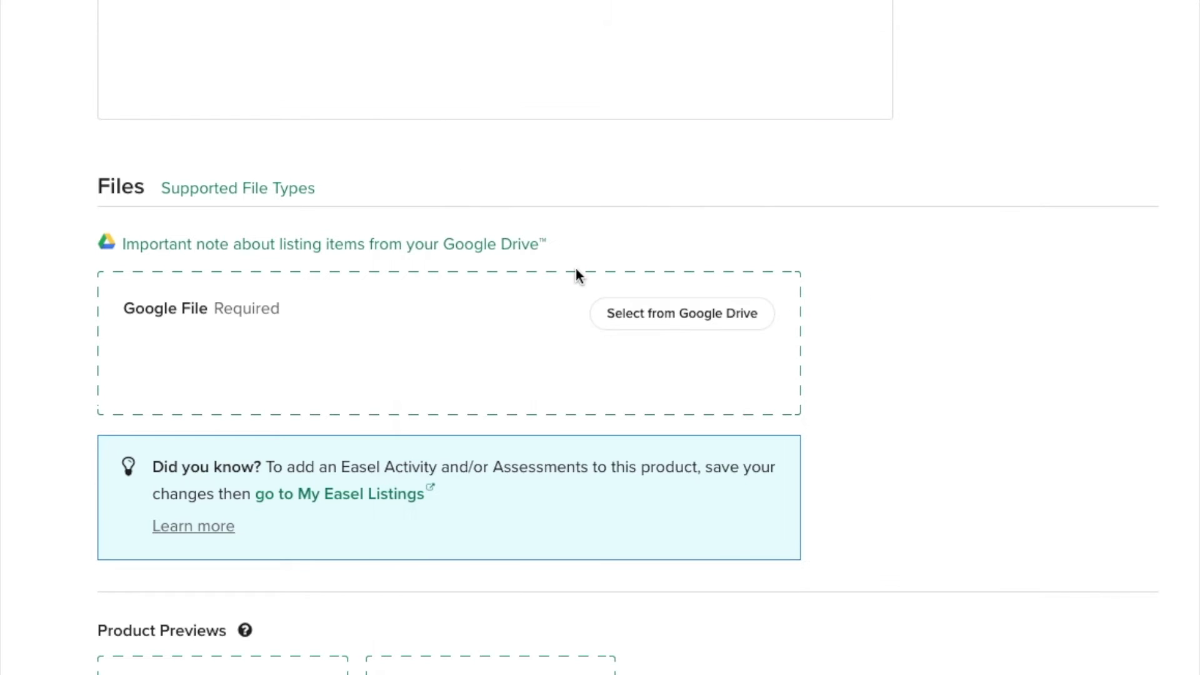
# Step: Look over the Title and Description fields of the Google Drive listing form and return to the product type selection
pyautogui.scroll(15, 576, 275)
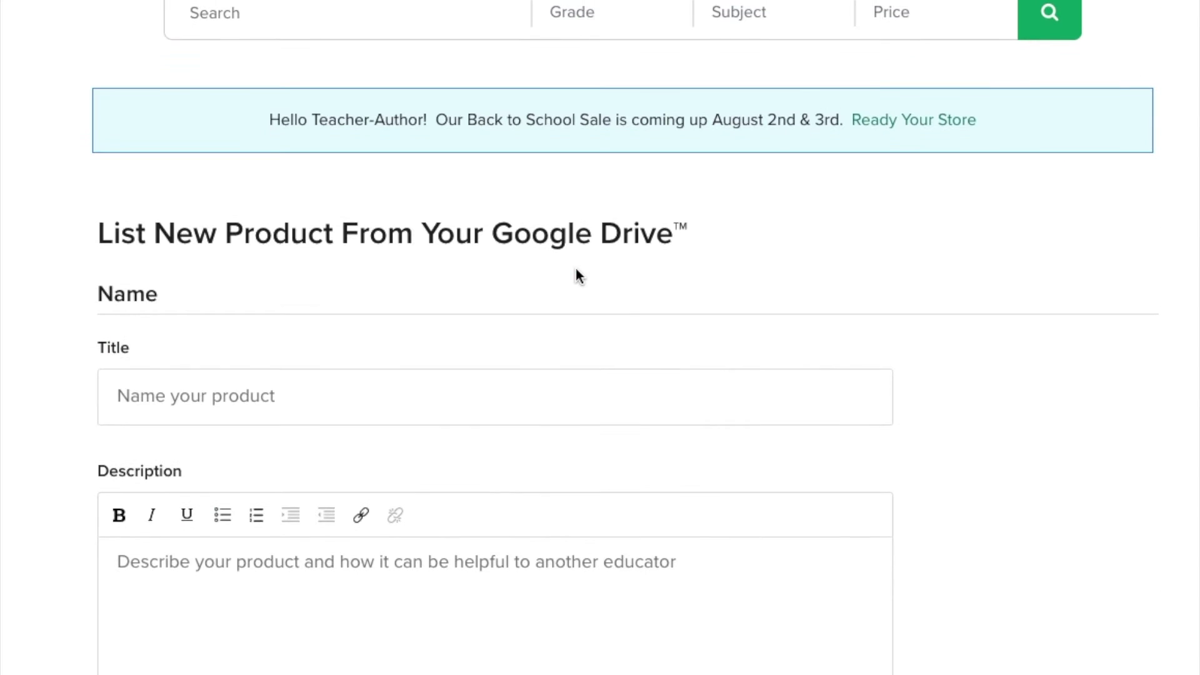
pyautogui.click(694, 377)
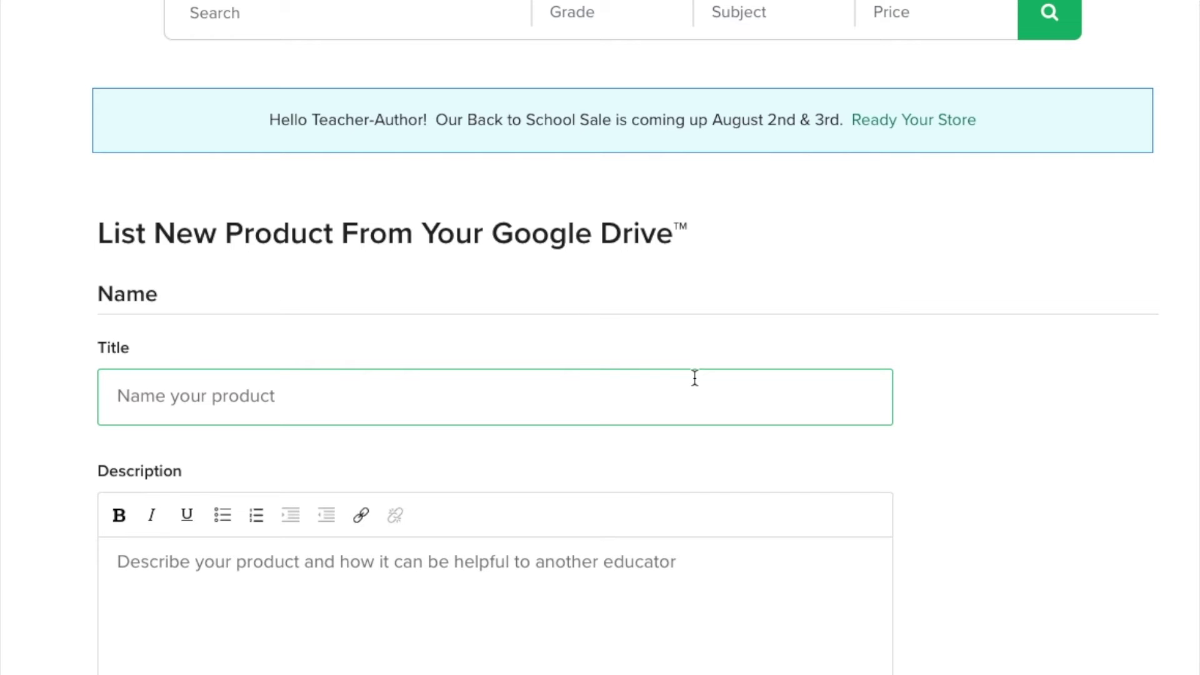
pyautogui.scroll(-3, 694, 377)
pyautogui.click(695, 378)
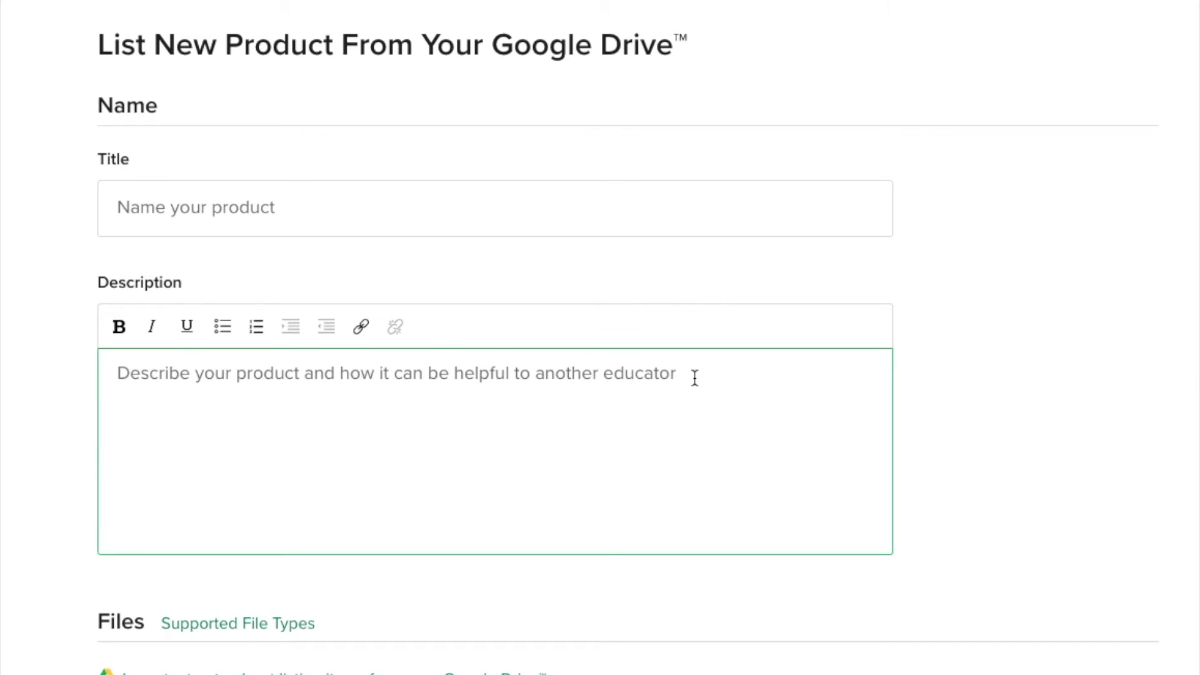
pyautogui.scroll(3, 220, 73)
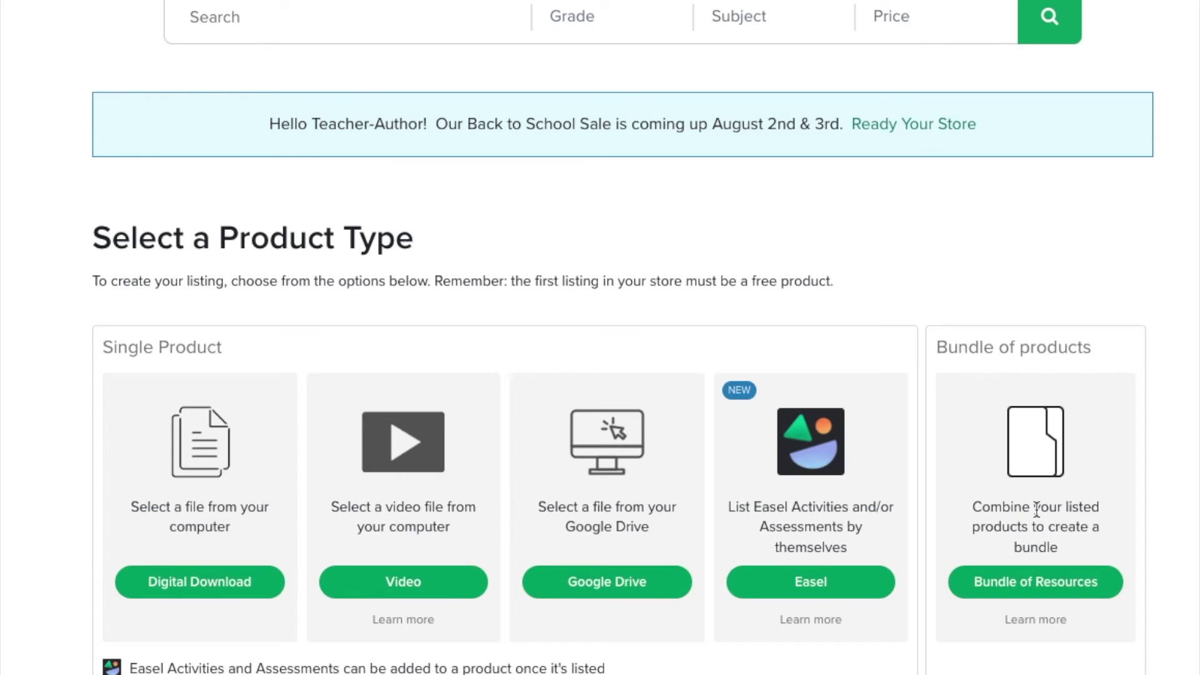
# Step: Open a new bundle listing and examine its resources, previews, thumbnails, bonus file, price and tax code sections
pyautogui.click(1046, 581)
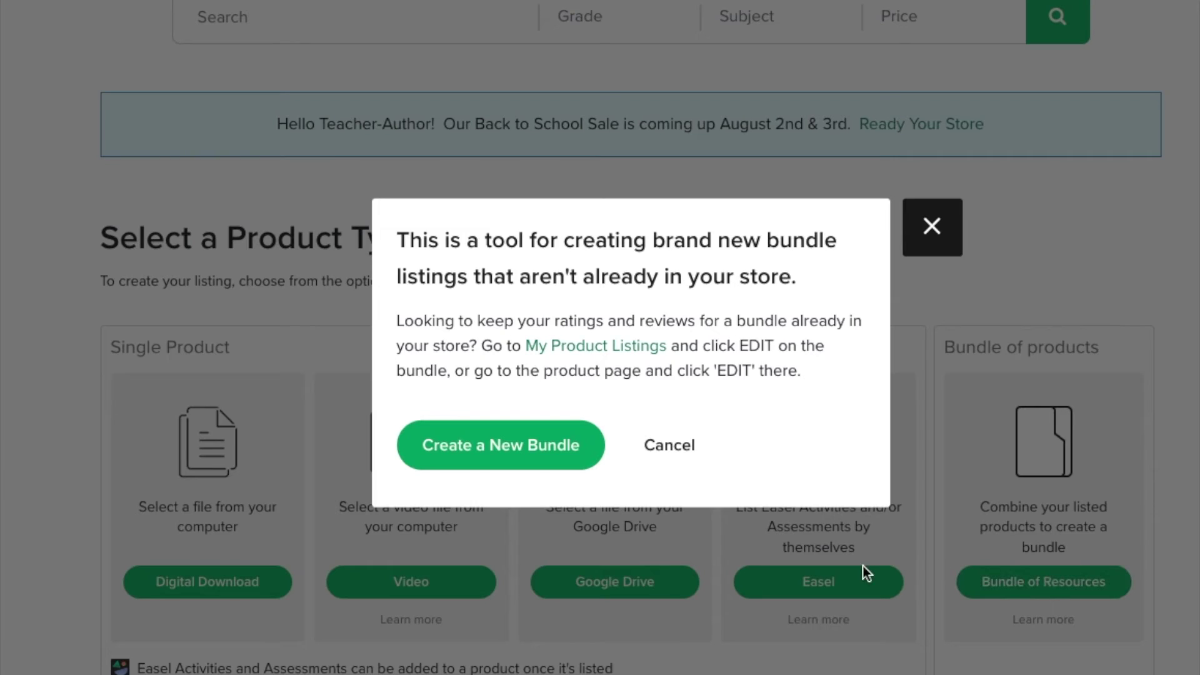
pyautogui.click(566, 447)
pyautogui.scroll(-5, 626, 469)
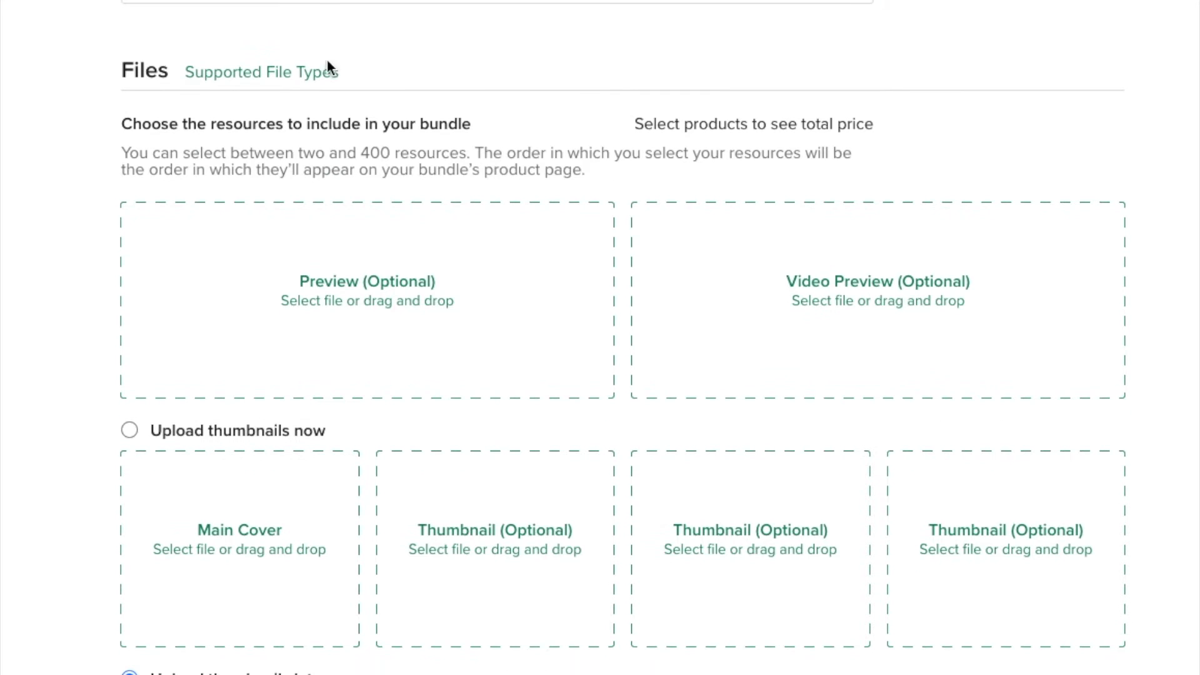
pyautogui.scroll(-10, 710, 506)
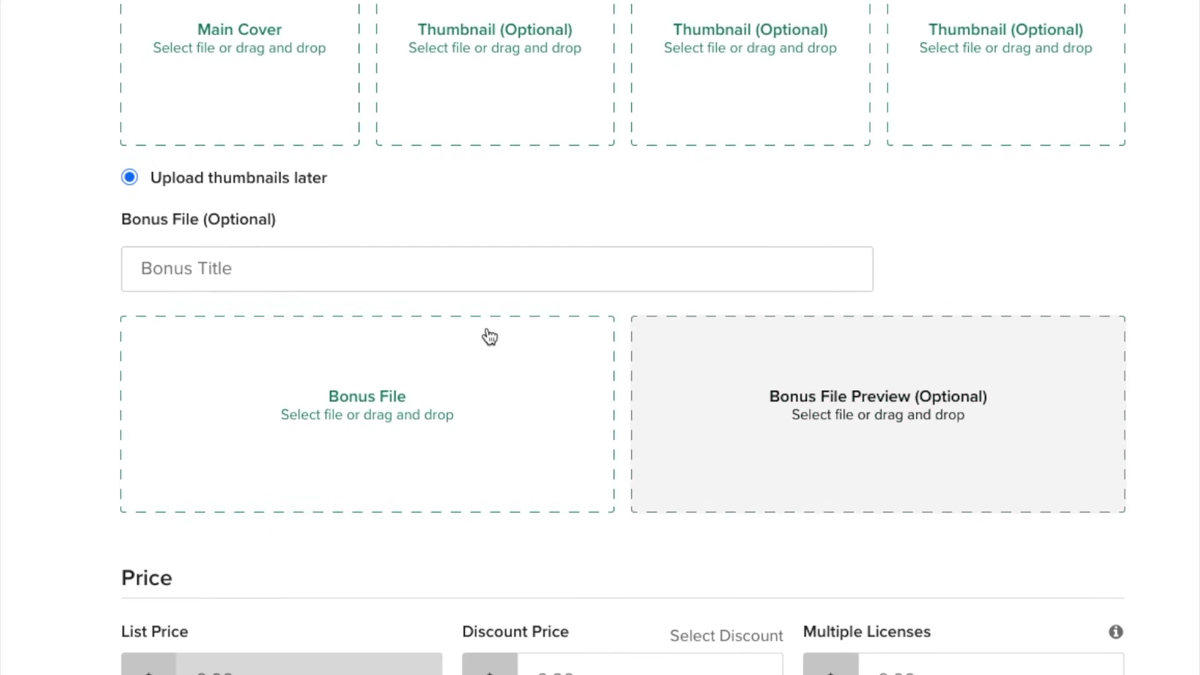
pyautogui.scroll(-4, 167, 225)
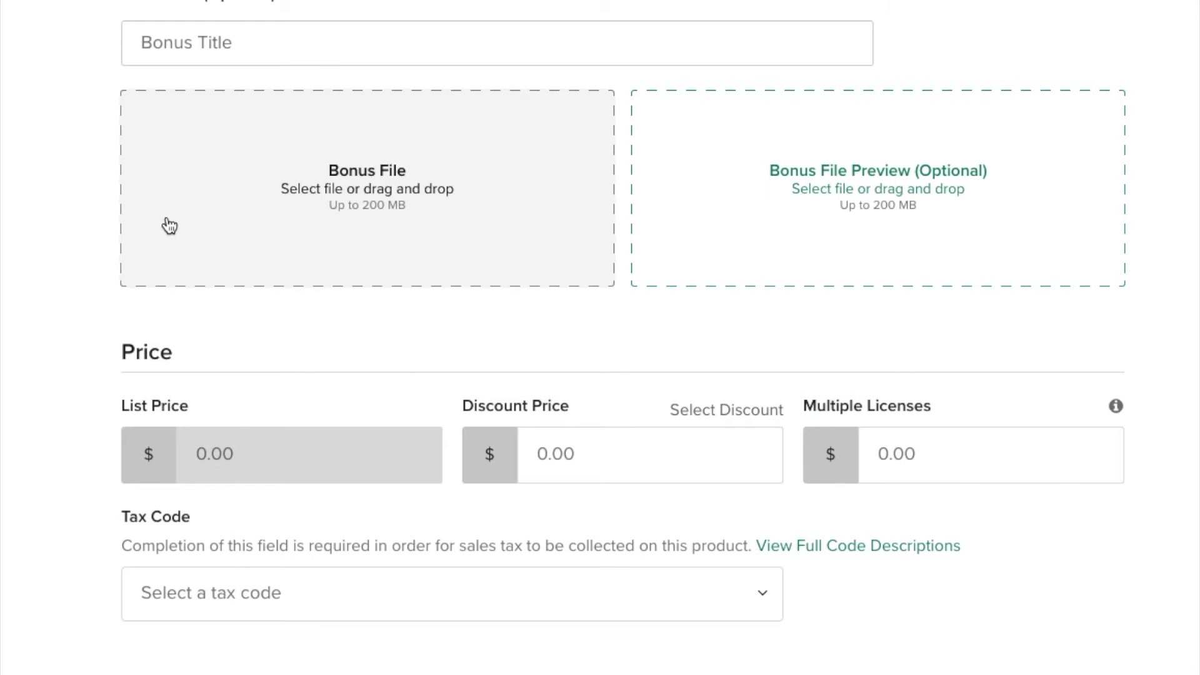
pyautogui.scroll(2, 156, 160)
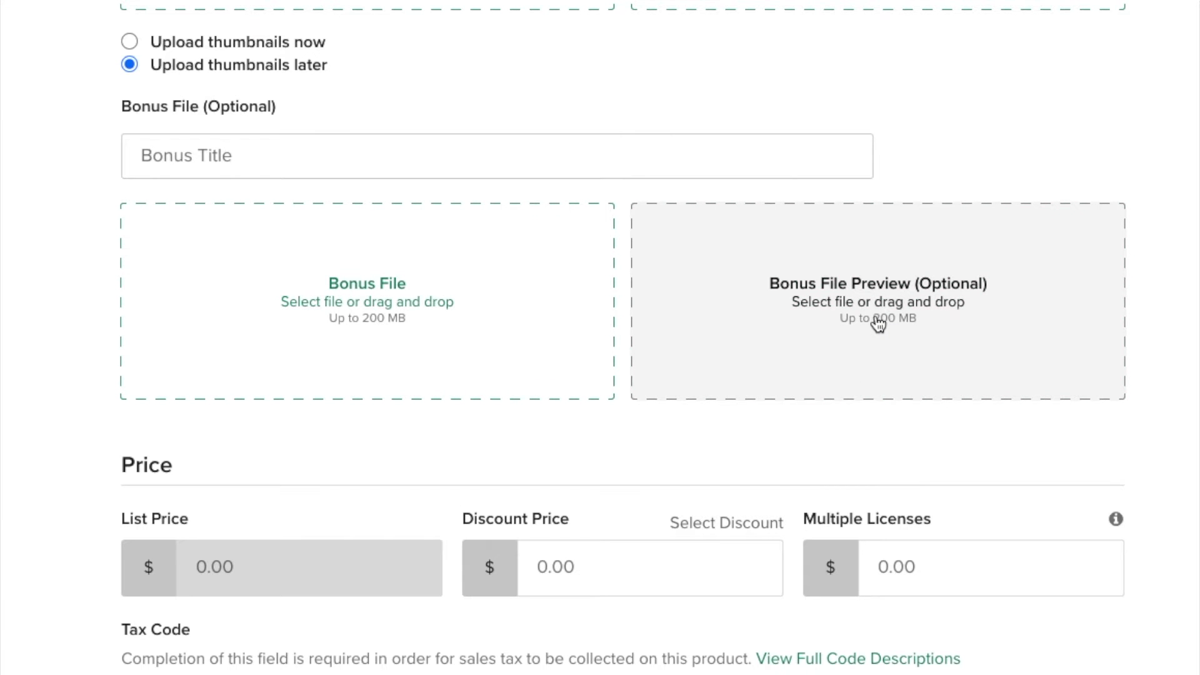
pyautogui.scroll(-7, 878, 324)
pyautogui.scroll(7, 875, 322)
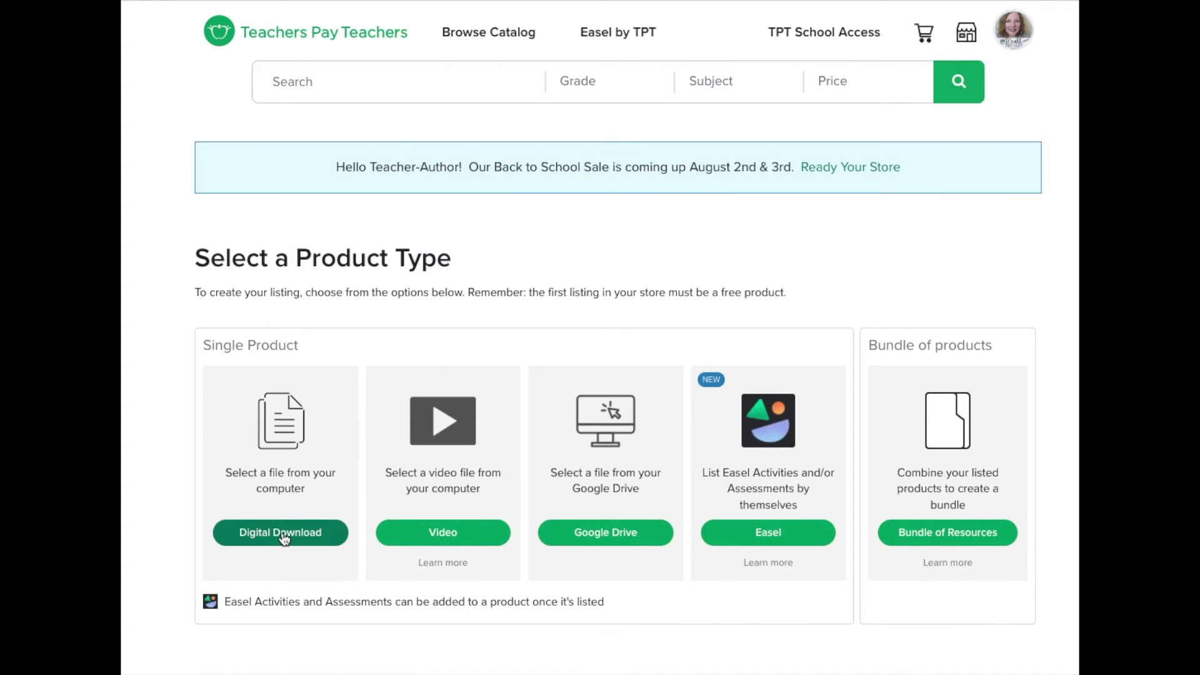
# Step: Open a Digital Download listing and look through its file, preview, thumbnail, standards and details sections
pyautogui.click(285, 538)
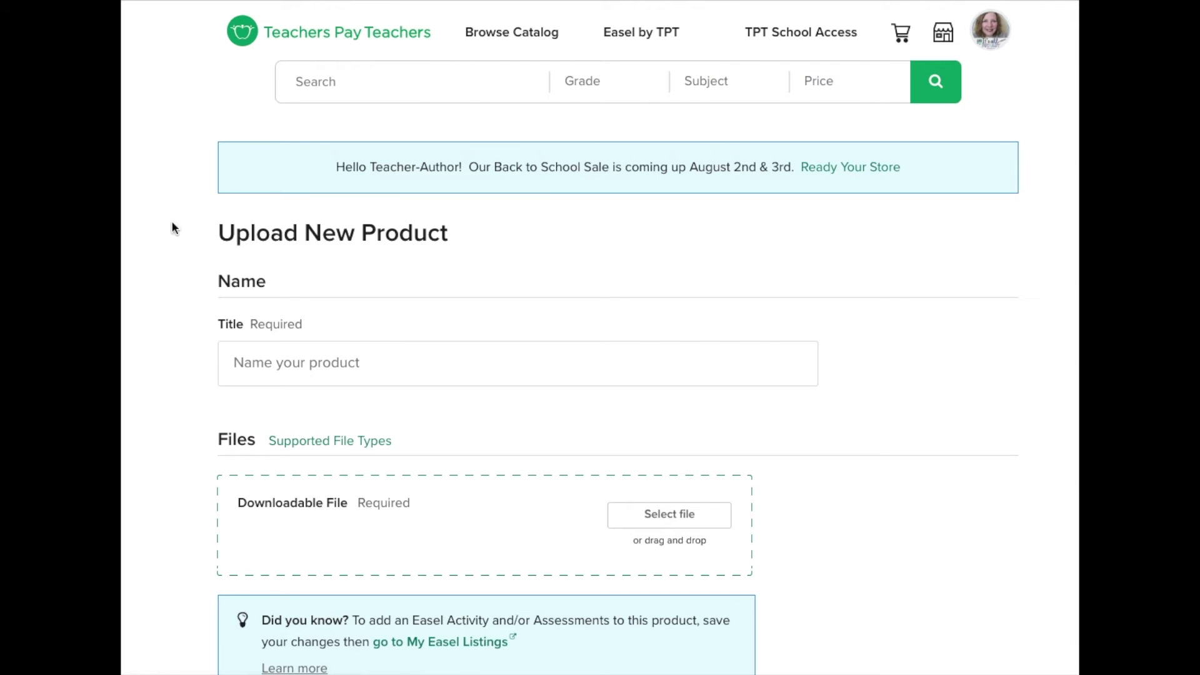
pyautogui.scroll(-20, 802, 488)
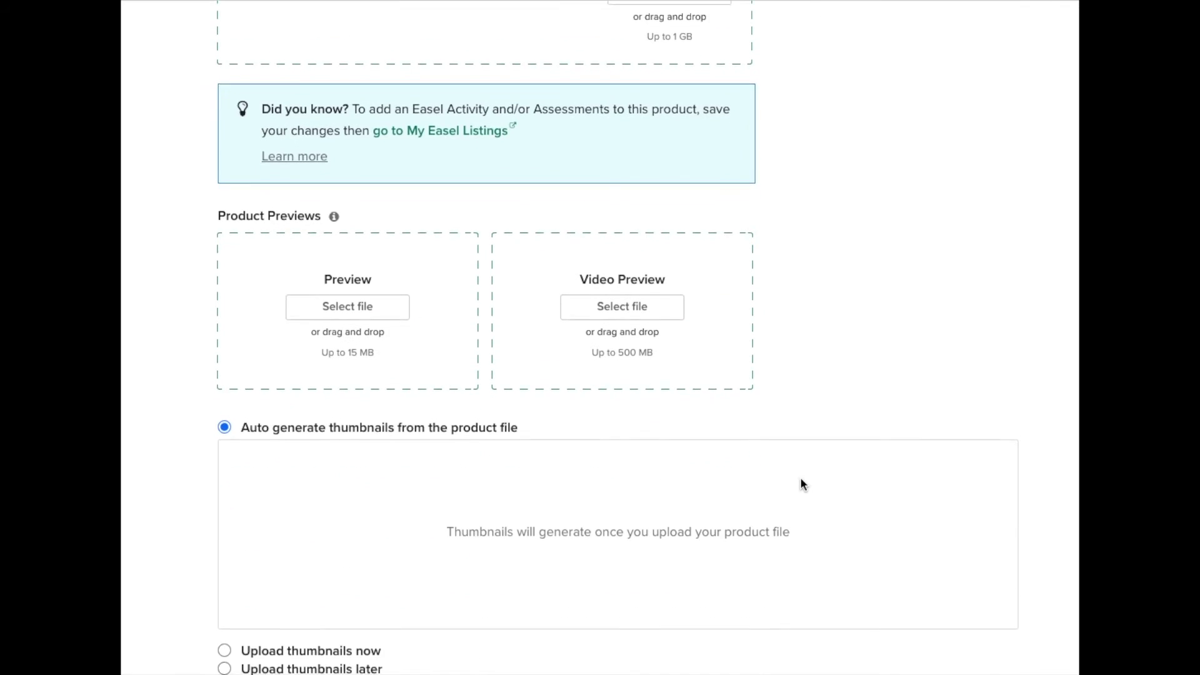
pyautogui.scroll(-15, 802, 480)
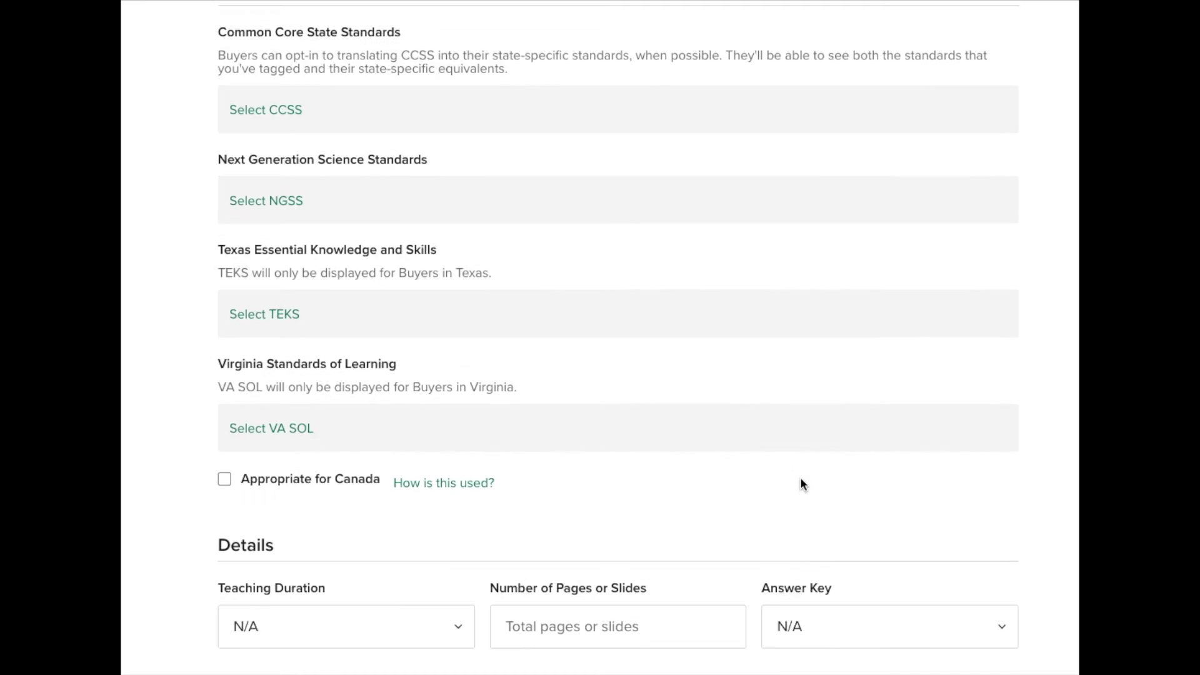
pyautogui.scroll(20, 800, 479)
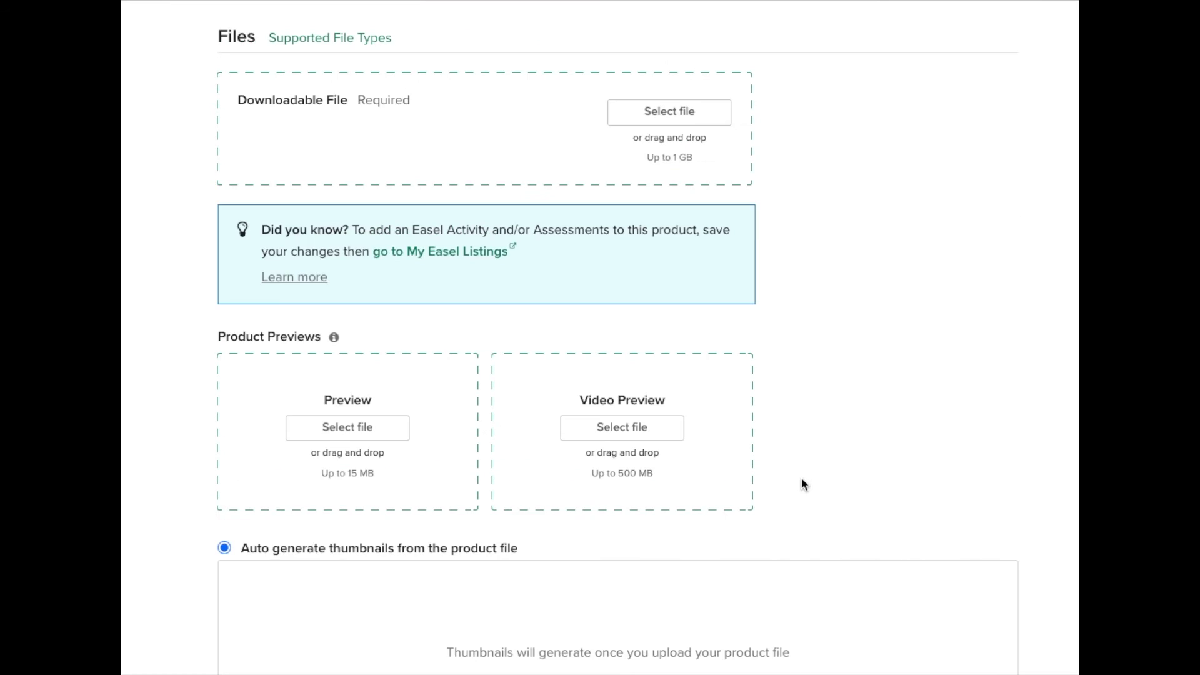
# Step: Open the store's product listings and create a similar listing from "Boom Listing Template - DO NOT MAKE ACTIVE"
pyautogui.scroll(6, 802, 485)
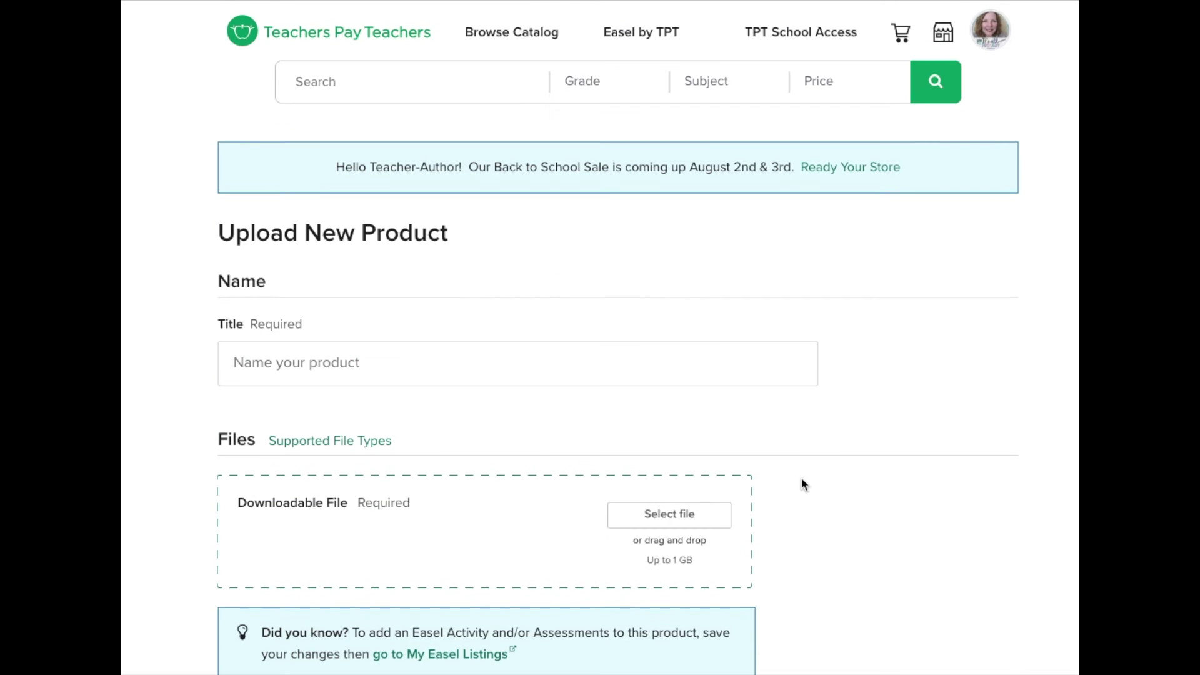
pyautogui.click(943, 37)
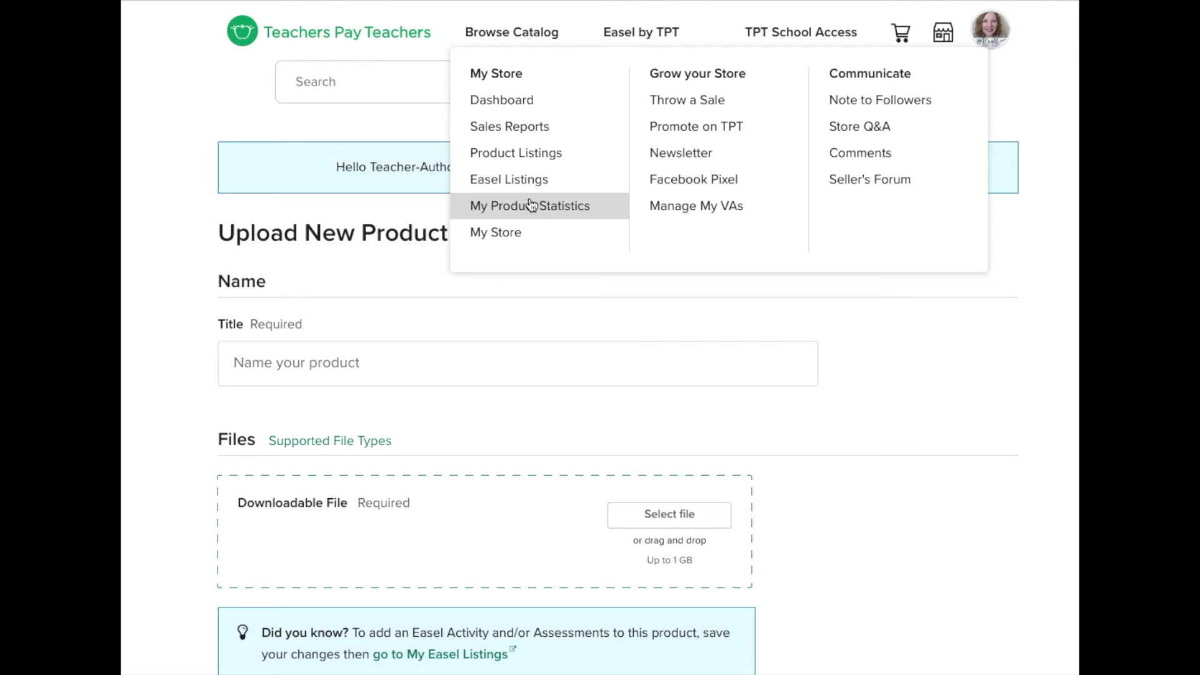
pyautogui.click(509, 154)
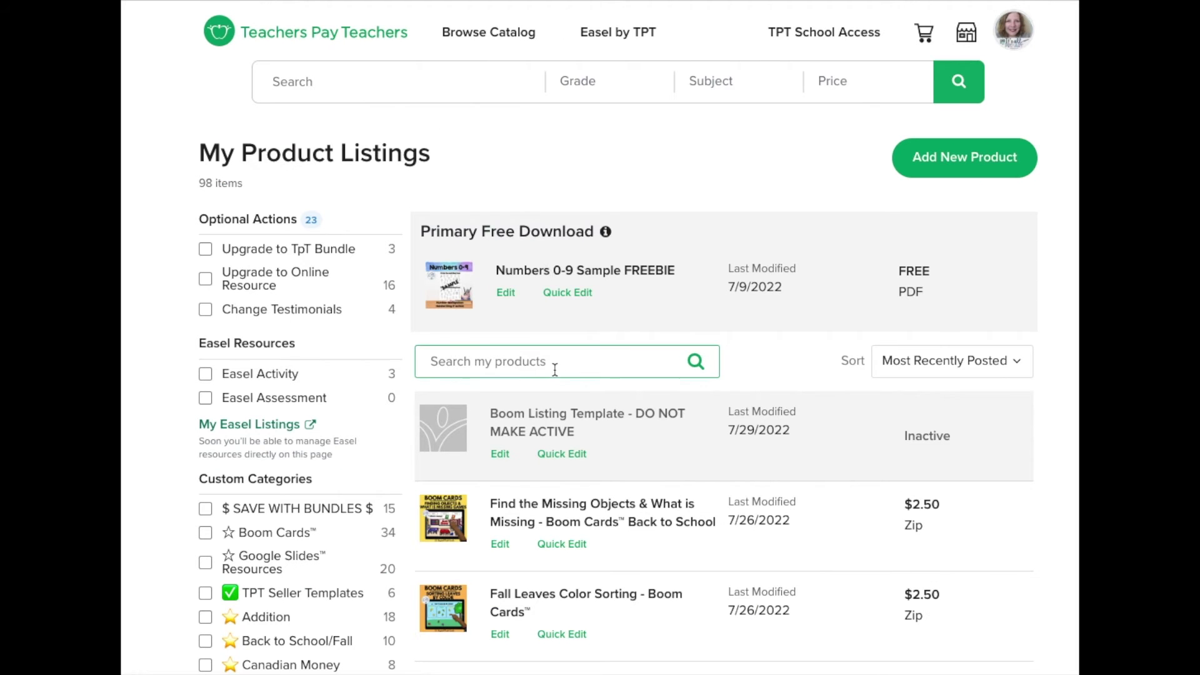
pyautogui.scroll(-2, 580, 380)
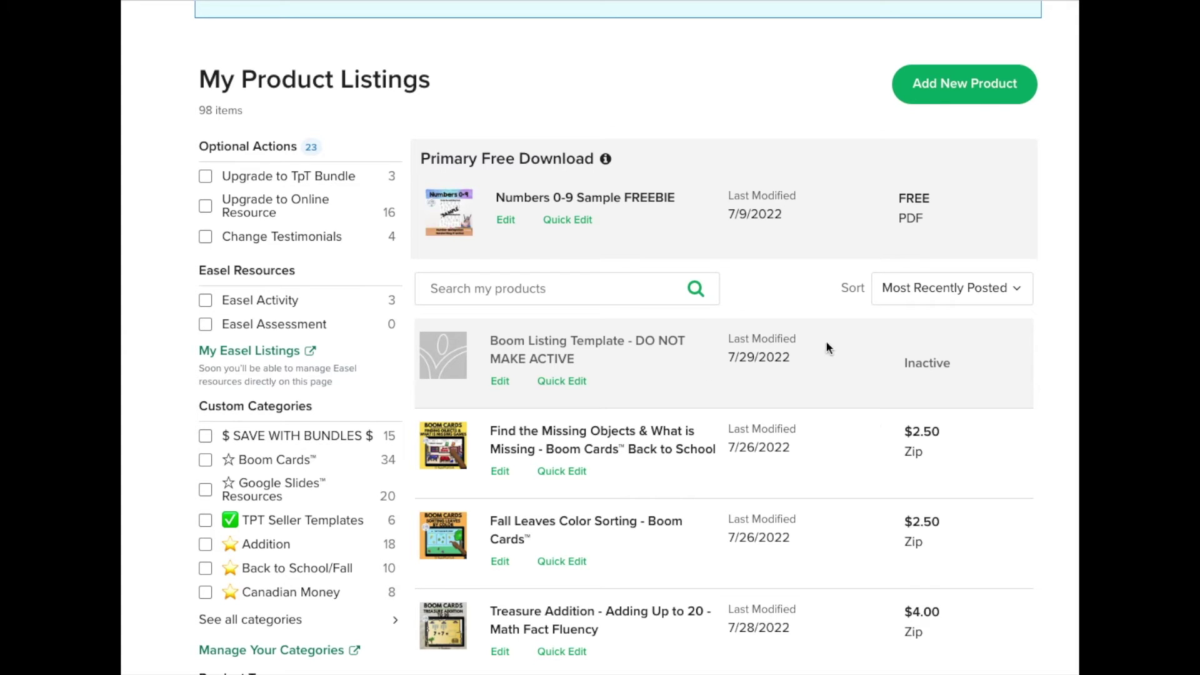
pyautogui.click(556, 381)
pyautogui.scroll(-4, 556, 383)
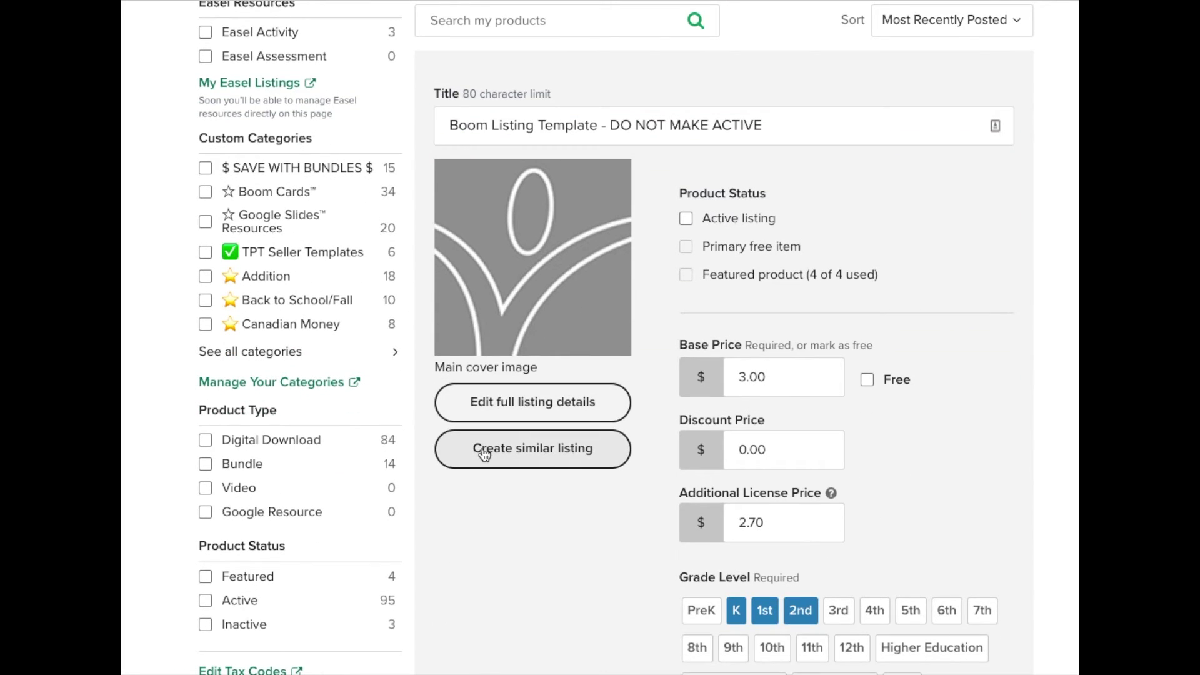
pyautogui.click(545, 450)
# Step: Look over the copied listing's description, price, tax code and category sections
pyautogui.scroll(-15, 546, 451)
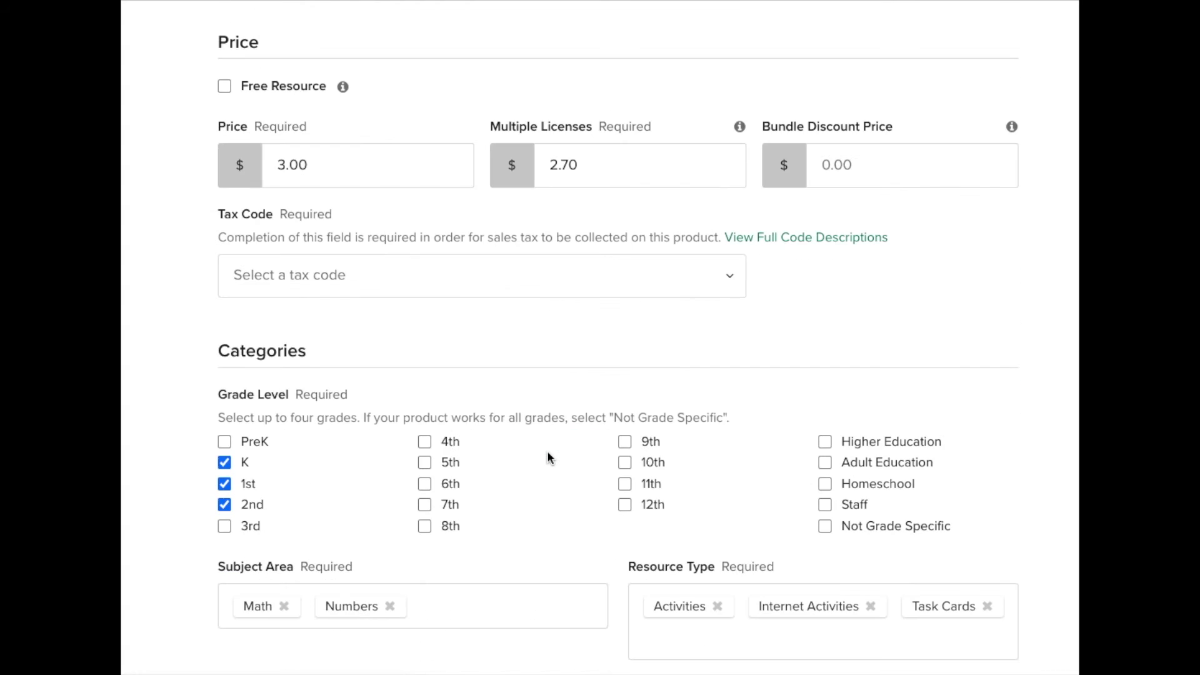
pyautogui.scroll(-20, 546, 451)
pyautogui.scroll(-6, 861, 445)
pyautogui.scroll(3, 861, 444)
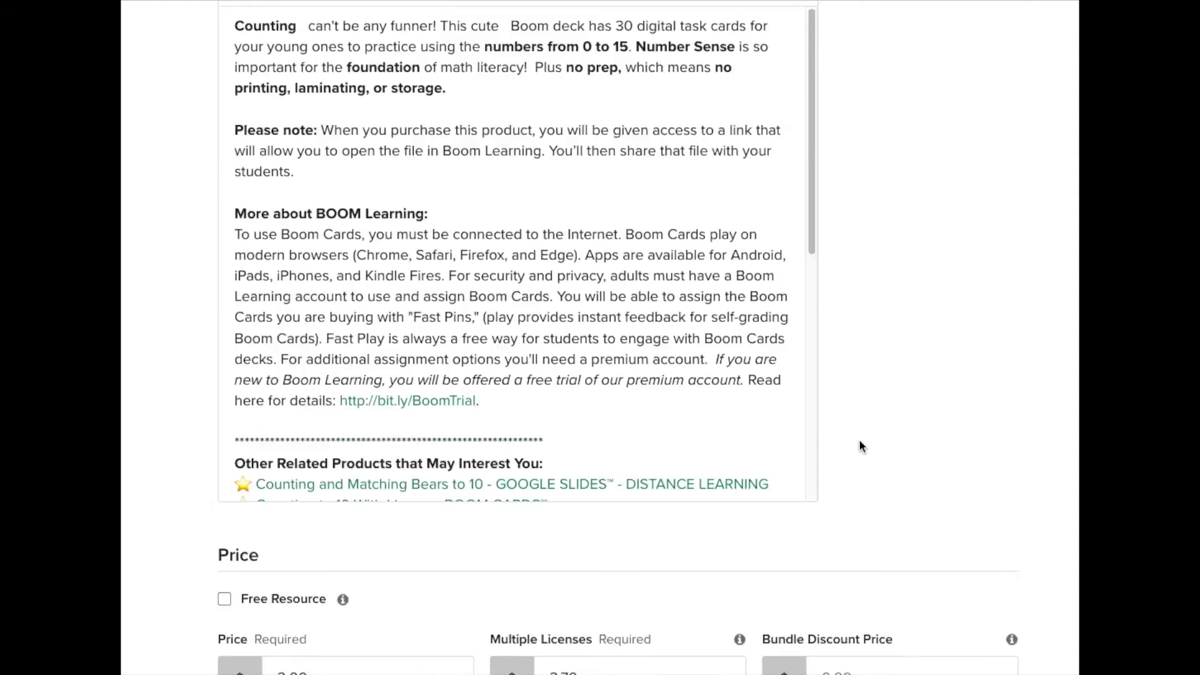
pyautogui.scroll(1, 860, 444)
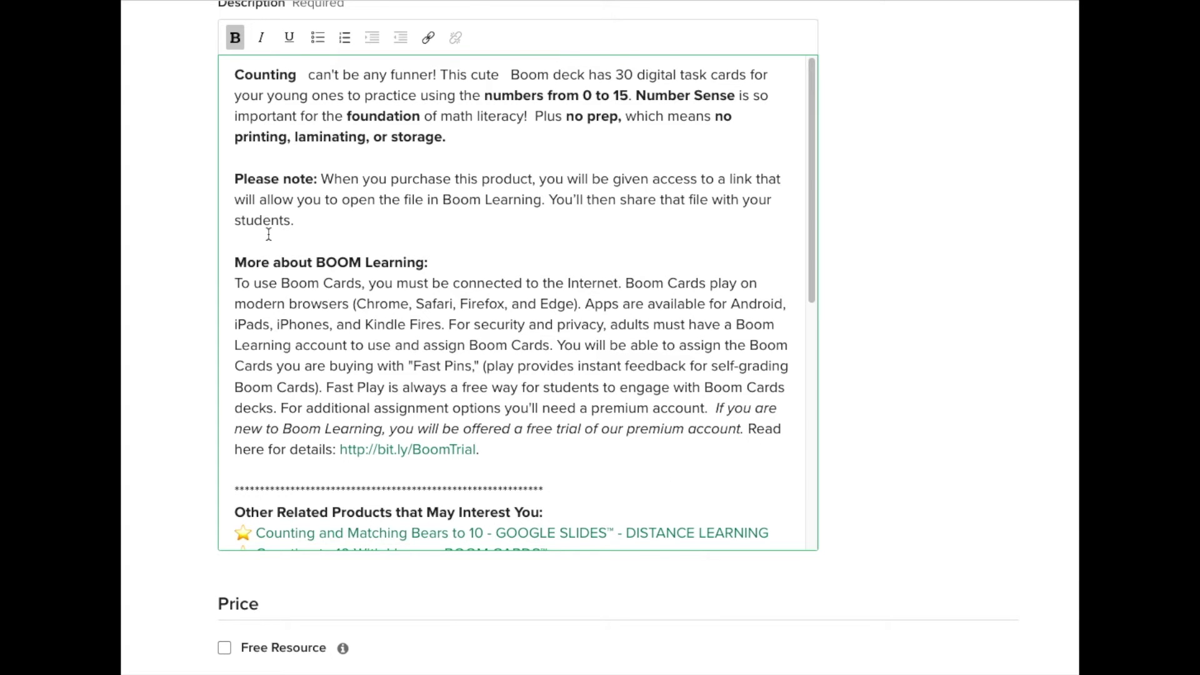
# Step: Replace the new product's title with "Numbers to 15 - Counting Sheep - Boom Cards™"
pyautogui.scroll(20, 849, 376)
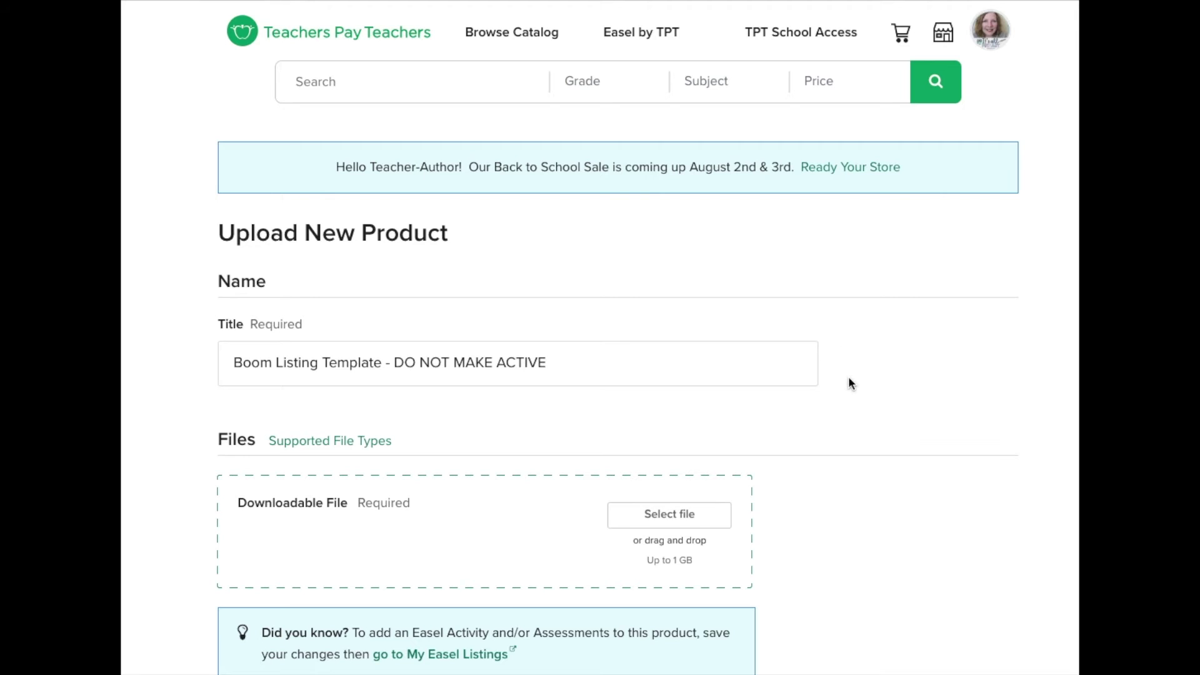
pyautogui.moveTo(545, 363); pyautogui.dragTo(378, 338)
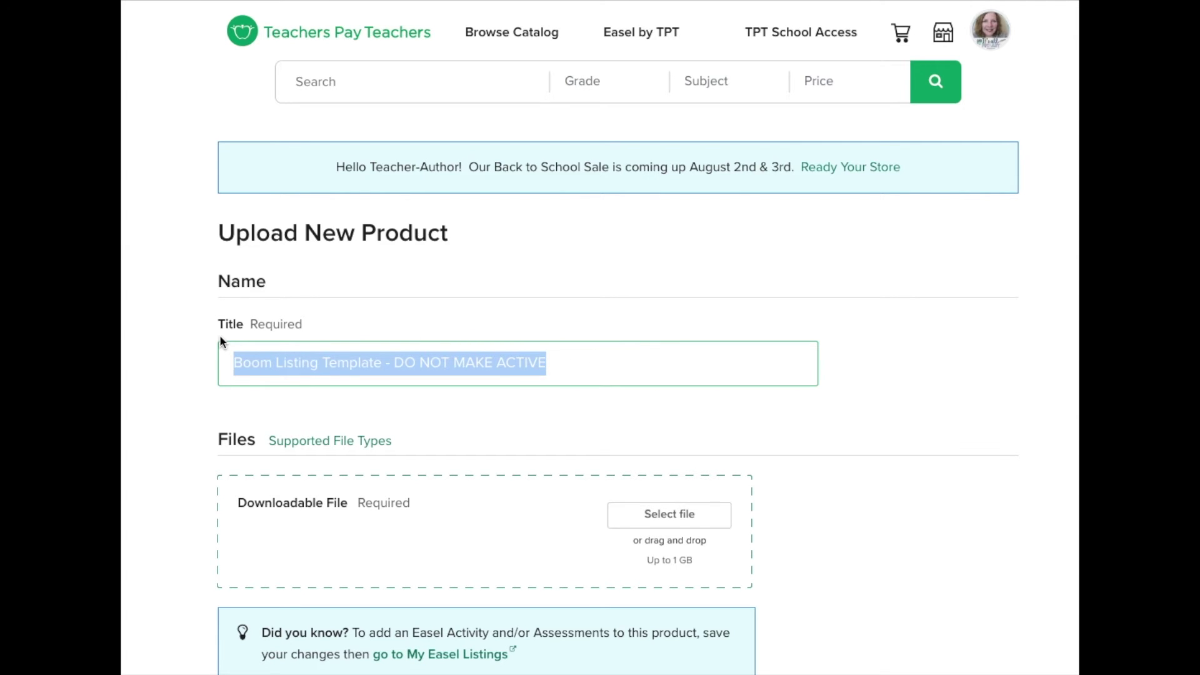
pyautogui.write('Numbers to 1')
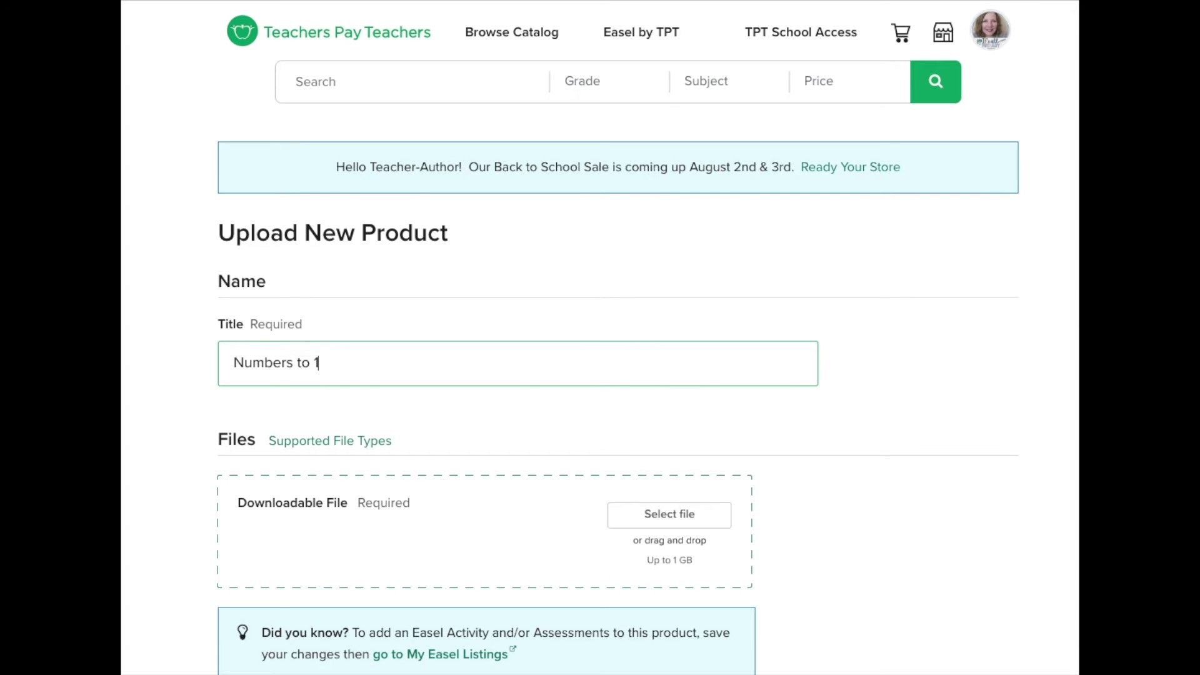
pyautogui.write('5 - Counting Sheet')
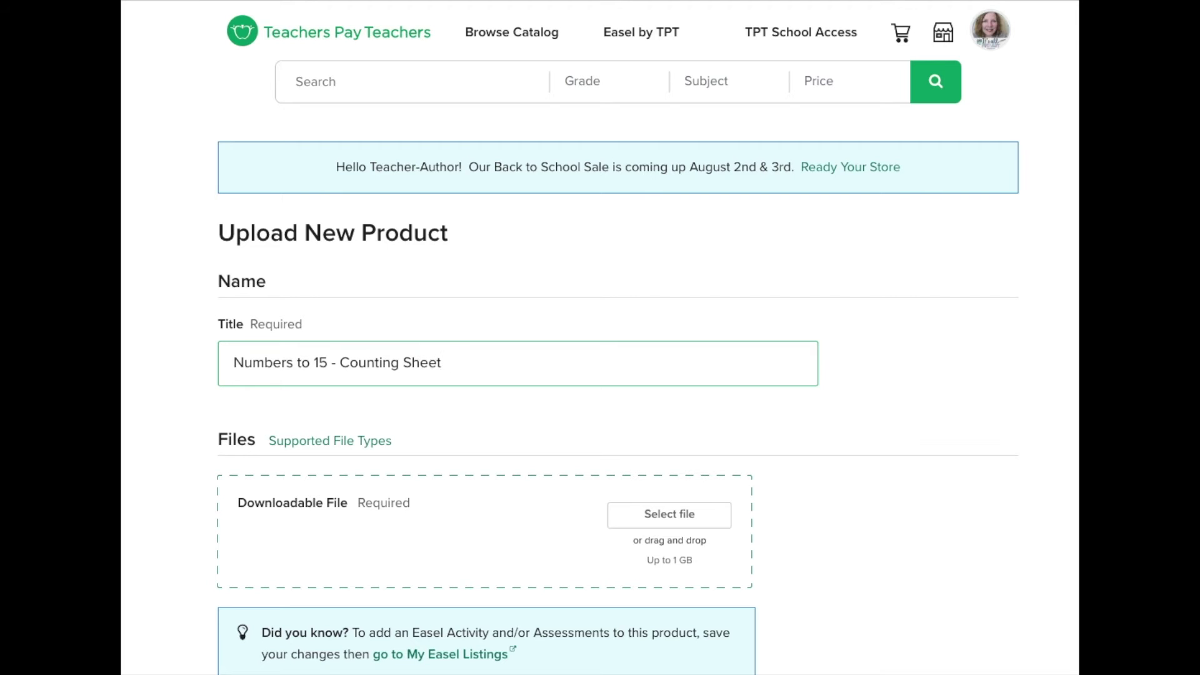
pyautogui.press('BackSpace')
pyautogui.write('p - Boom Cards™')
# Step: Upload "Numbers to 15 Counting Sheep Boom.zip" from the FlatPack folder as the downloadable file
pyautogui.scroll(-1, 529, 438)
pyautogui.scroll(-3, 528, 433)
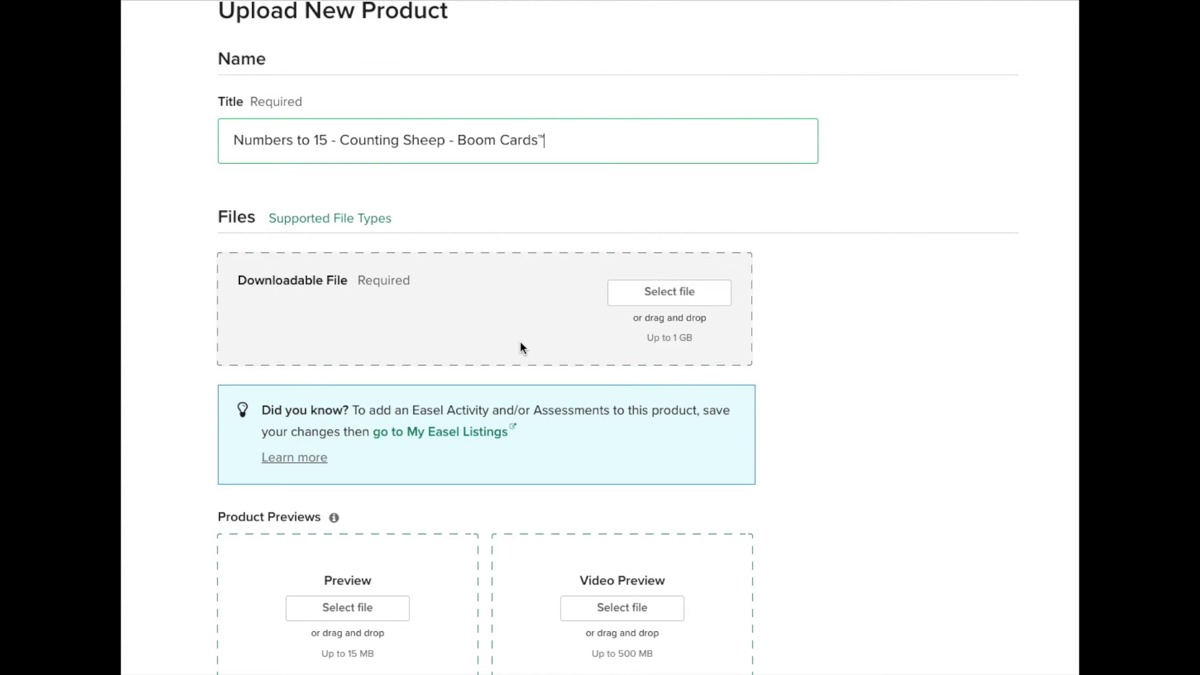
pyautogui.click(679, 303)
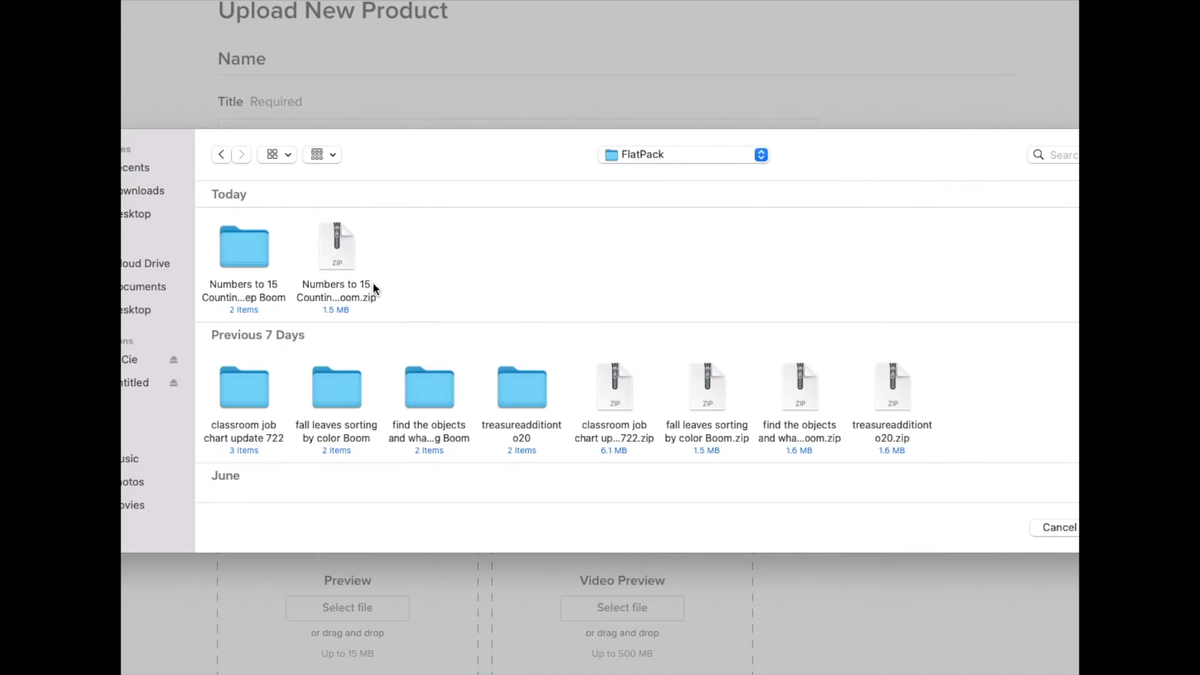
pyautogui.click(339, 244)
pyautogui.press('Return')
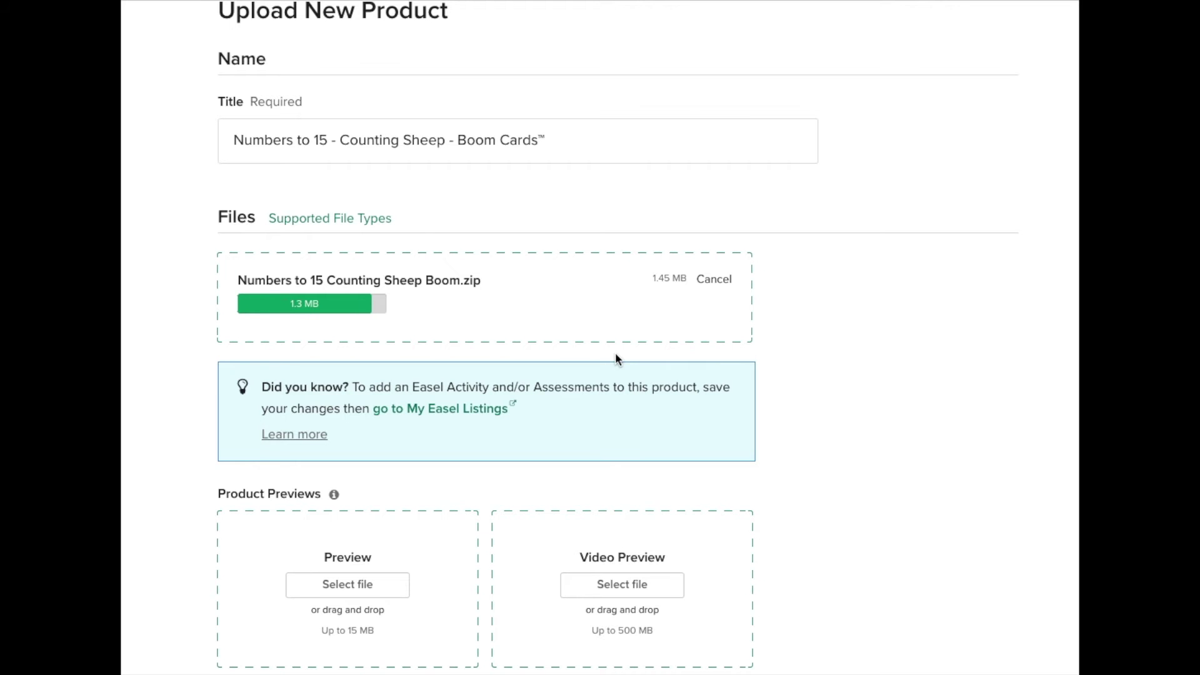
# Step: Choose to upload thumbnails now and add "Counting-to-15 Boom-cover.jpg" from the Finder window as the main cover
pyautogui.scroll(-4, 615, 358)
pyautogui.scroll(1, 615, 358)
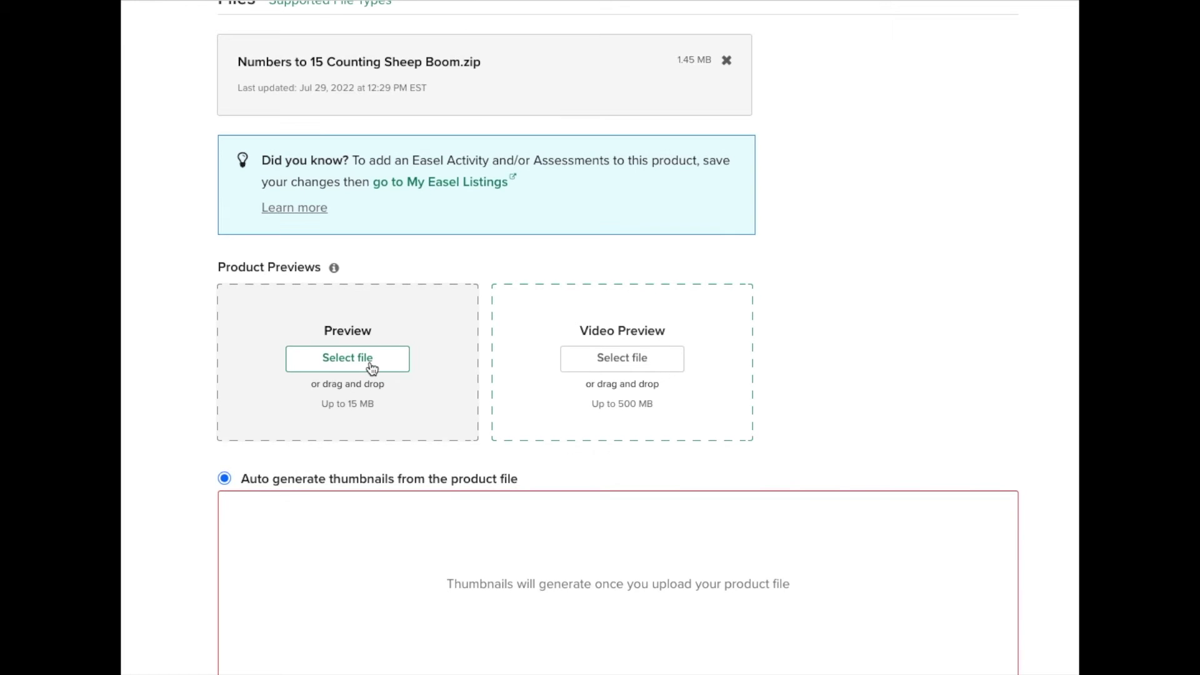
pyautogui.scroll(-4, 375, 437)
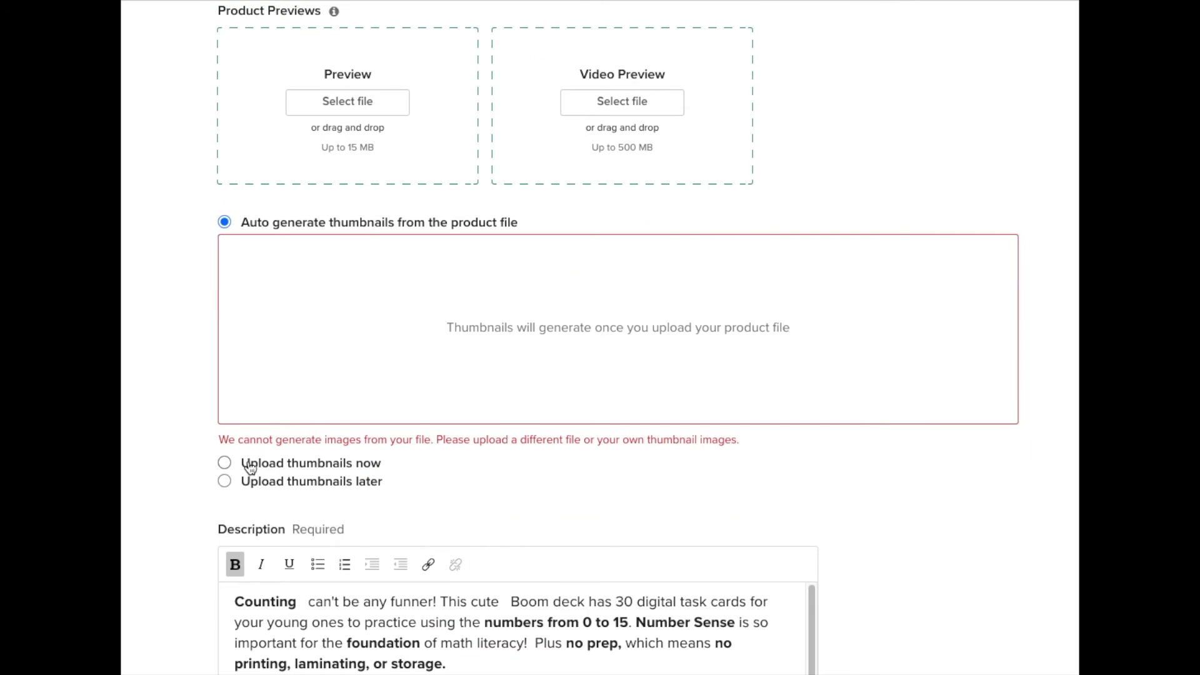
pyautogui.click(227, 464)
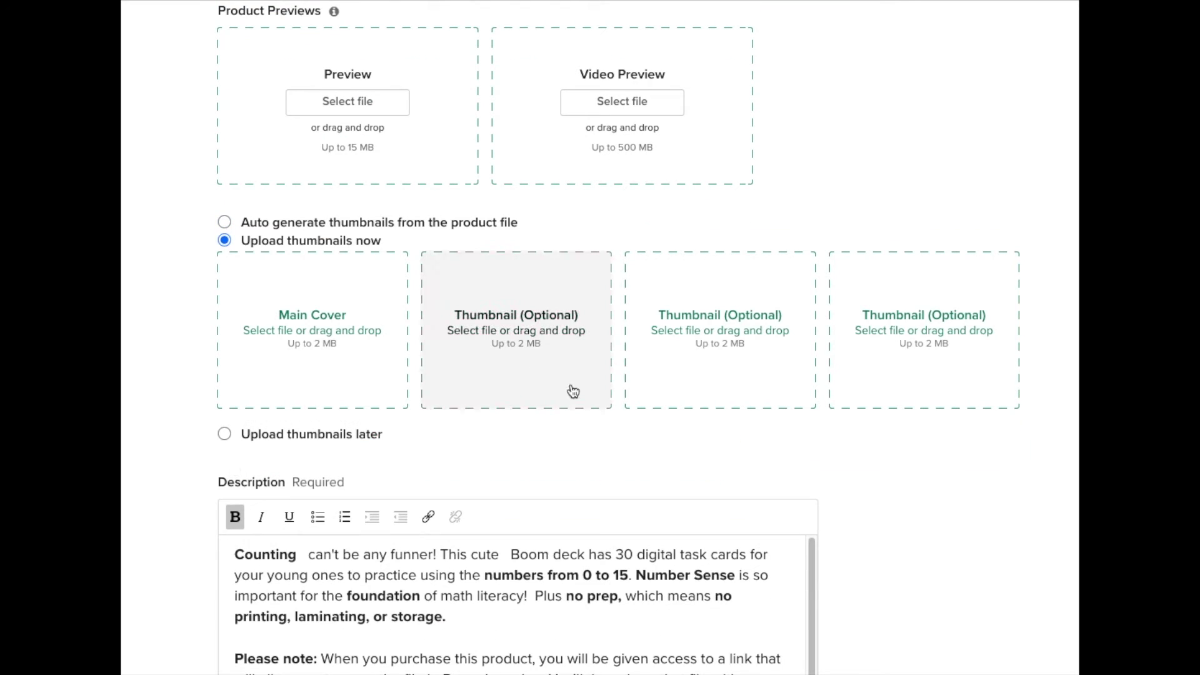
pyautogui.scroll(4, 944, 276)
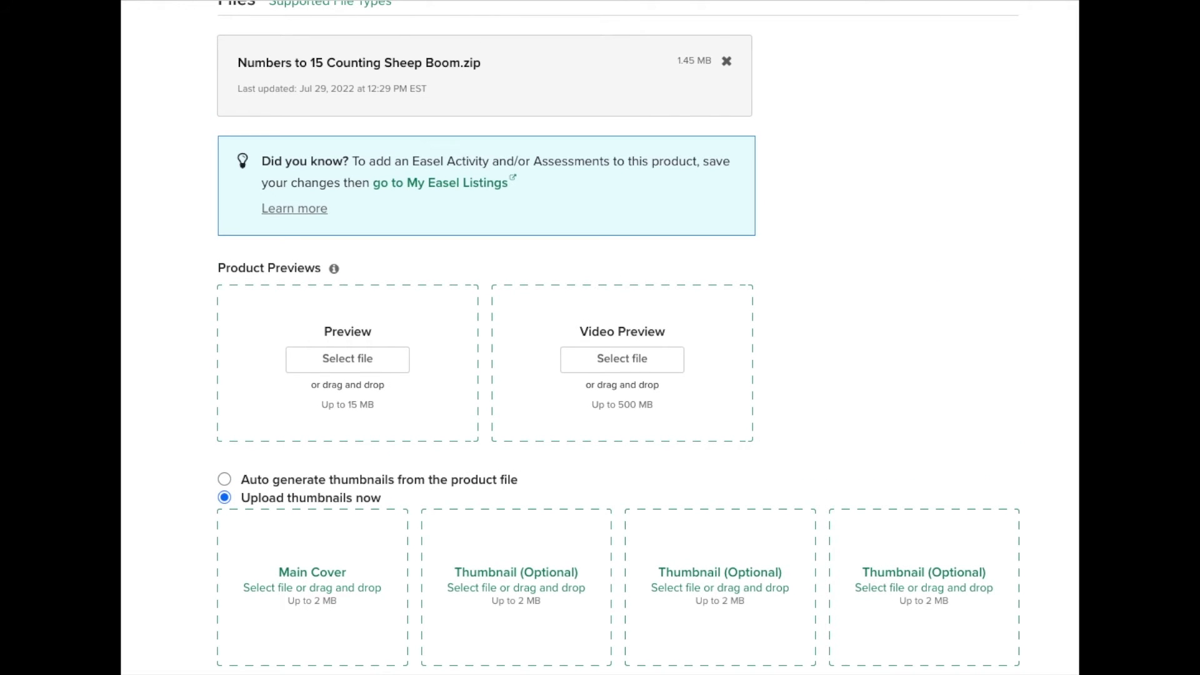
pyautogui.moveTo(1079, 218); pyautogui.dragTo(1119, 250)
pyautogui.moveTo(646, 220); pyautogui.dragTo(857, 231)
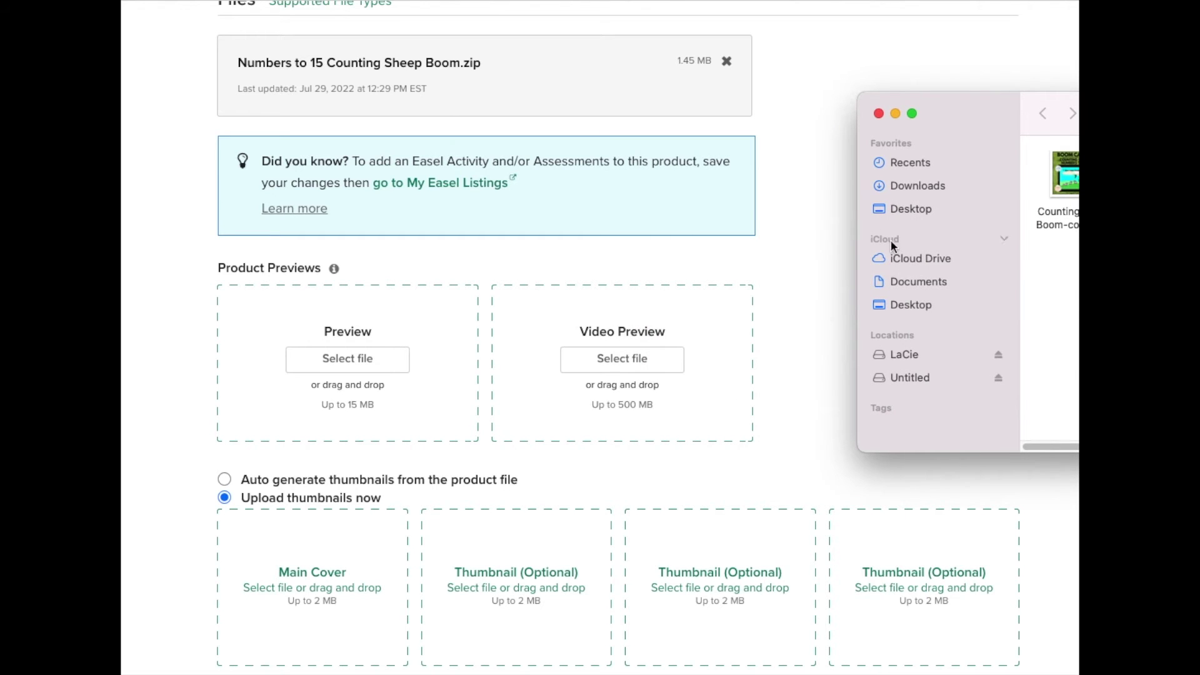
pyautogui.press('ctrl+super+s')
pyautogui.moveTo(910, 174); pyautogui.dragTo(312, 575)
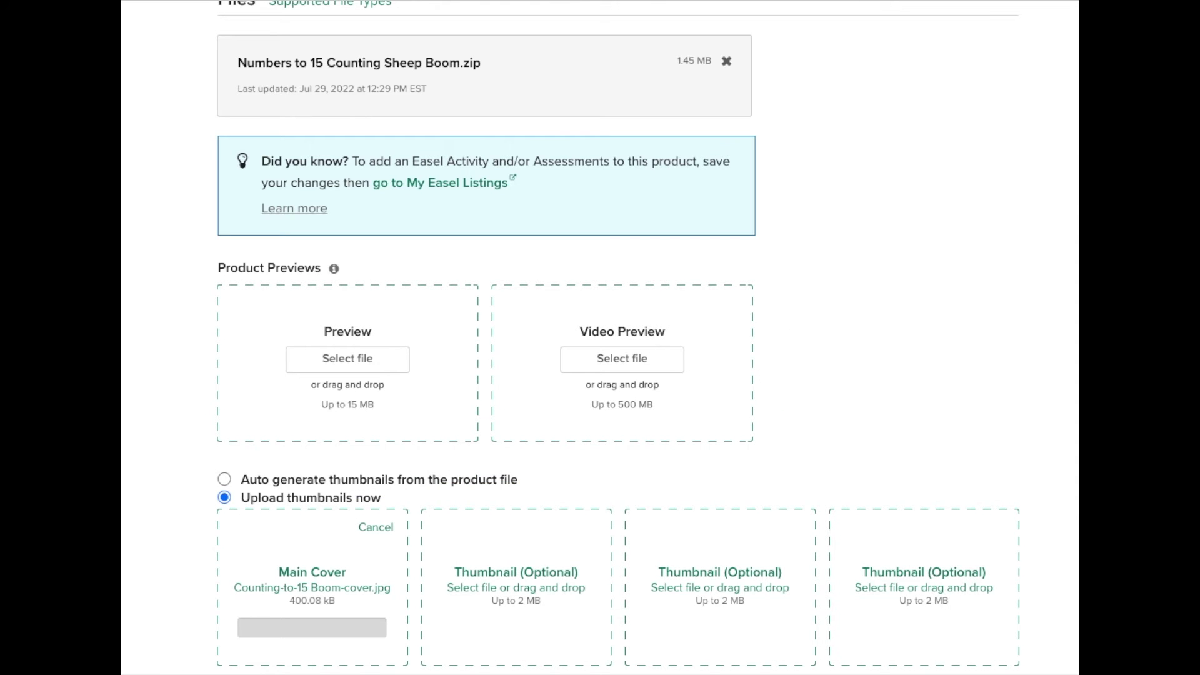
# Step: Add the counting-sheep-to-15 sample1, sample2 and sample3 images to the three optional thumbnail slots in order
pyautogui.press('super+Tab')
pyautogui.moveTo(1005, 182); pyautogui.dragTo(517, 582)
pyautogui.moveTo(1063, 185); pyautogui.dragTo(720, 585)
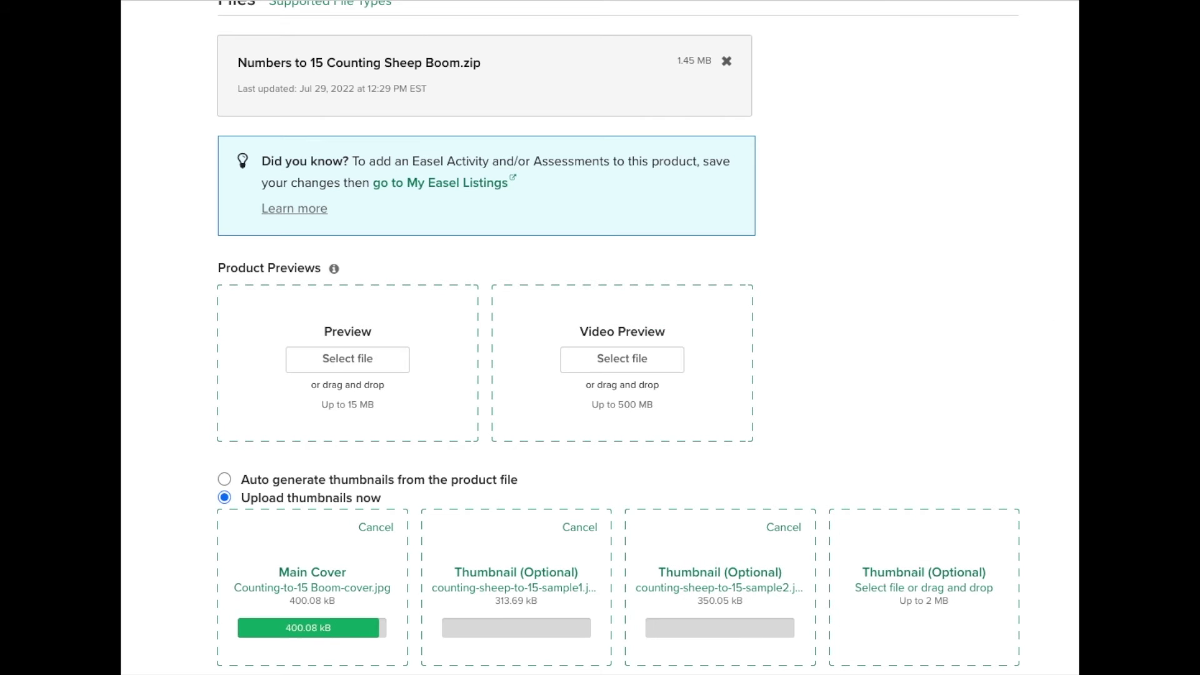
pyautogui.press('super+Tab')
pyautogui.hscroll(3, 969, 188)
pyautogui.moveTo(1003, 178); pyautogui.dragTo(925, 581)
# Step: Add "counting sheep to 15 preview.pdf" from the Finder window as the product preview
pyautogui.press('super+Tab')
pyautogui.hscroll(2, 1012, 453)
pyautogui.moveTo(1059, 178); pyautogui.dragTo(324, 375)
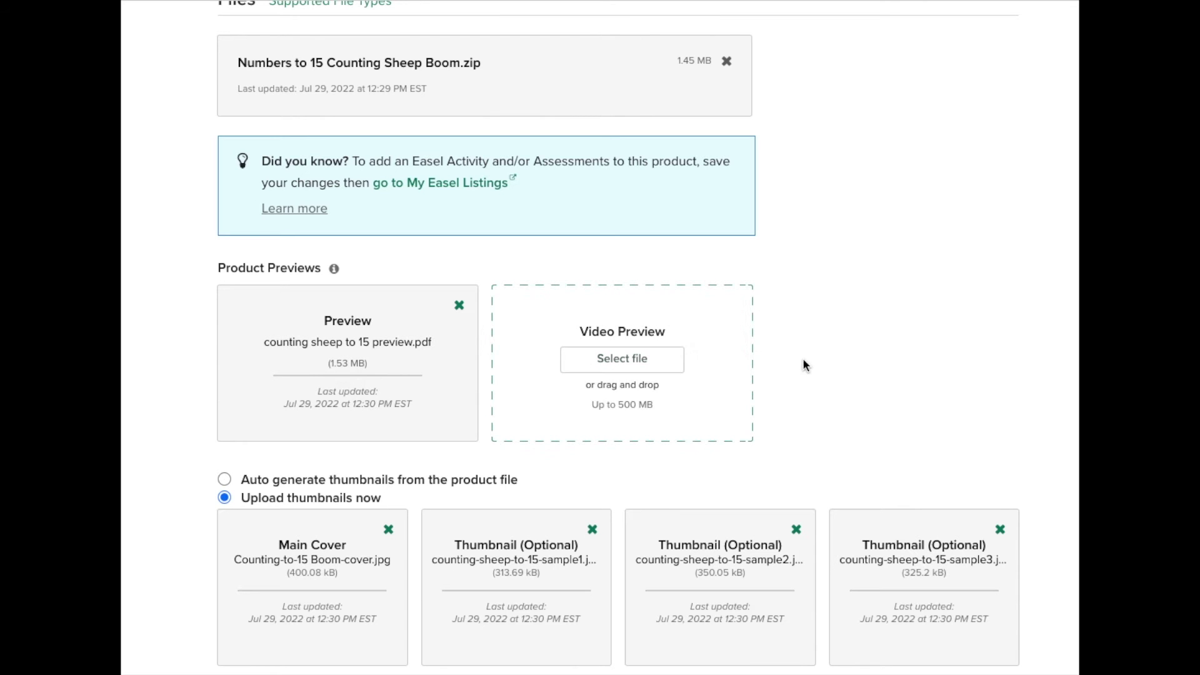
# Step: Insert "to 15 with sheep" after "Counting" in the opening sentence of the product description
pyautogui.scroll(-2, 882, 403)
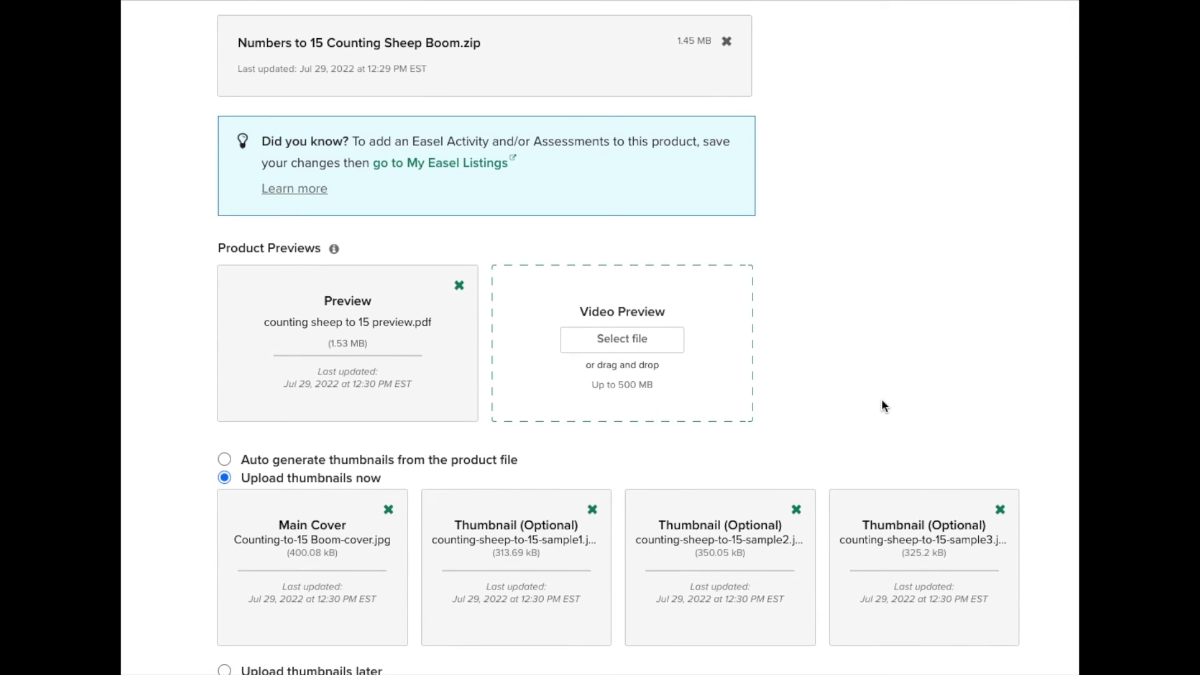
pyautogui.scroll(-1, 883, 403)
pyautogui.scroll(7, 883, 403)
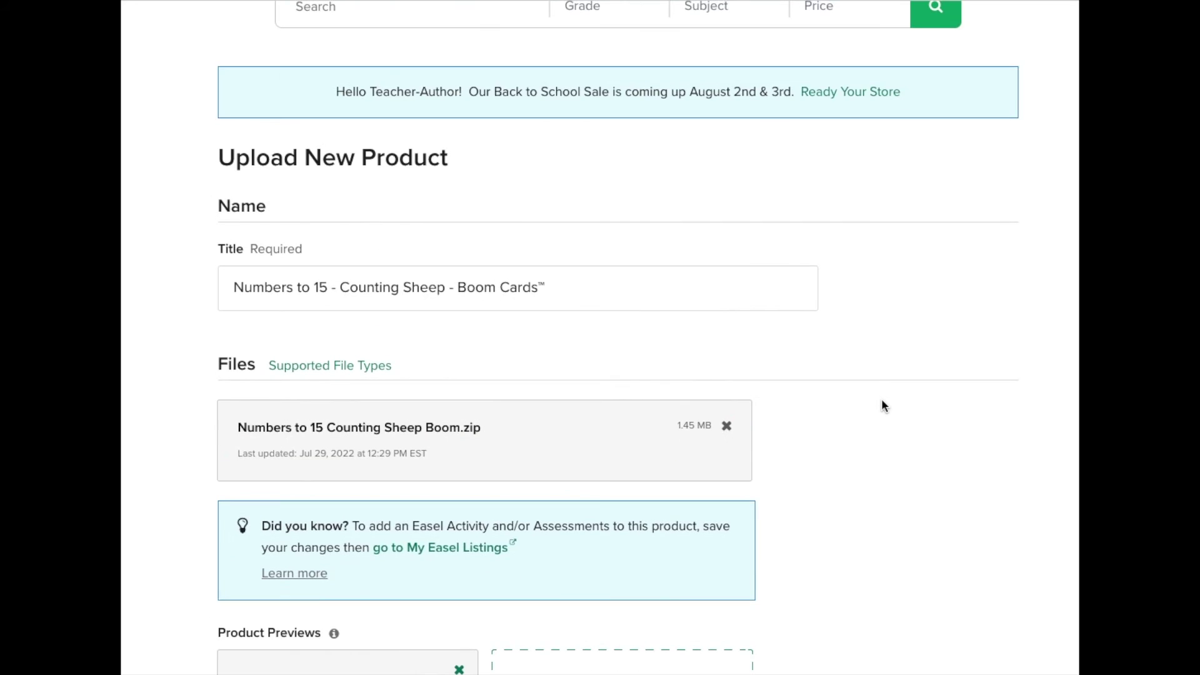
pyautogui.scroll(-6, 883, 403)
pyautogui.scroll(-8, 882, 403)
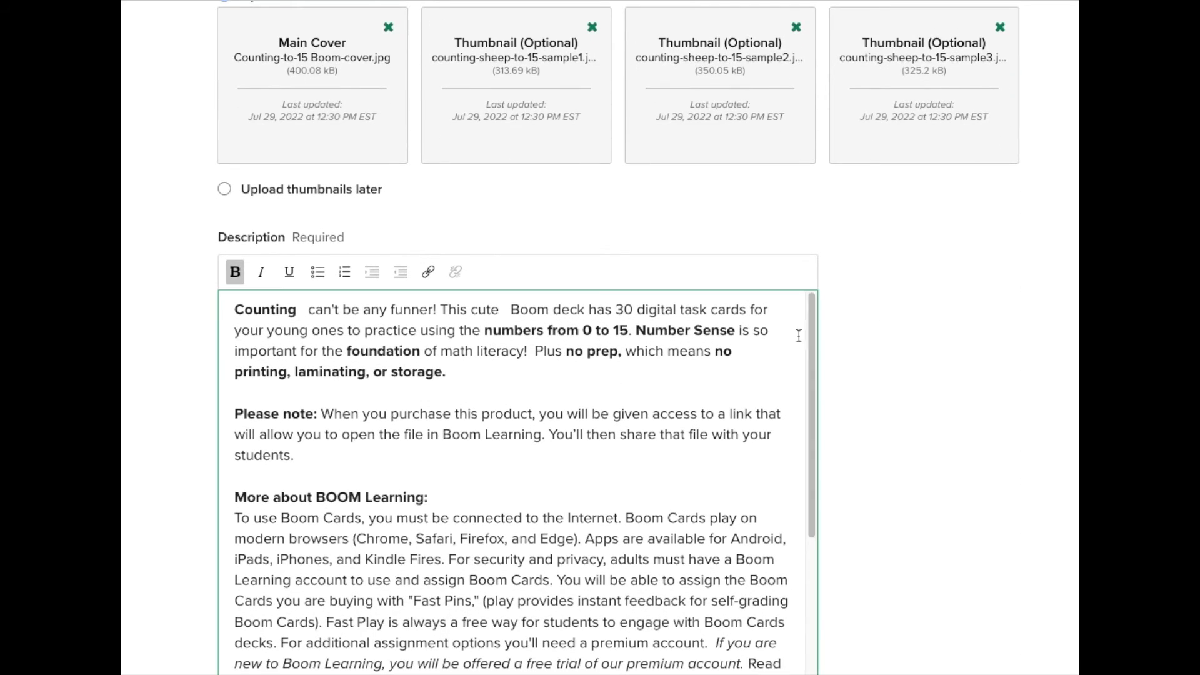
pyautogui.click(299, 310)
pyautogui.write('to 15 with sheep')
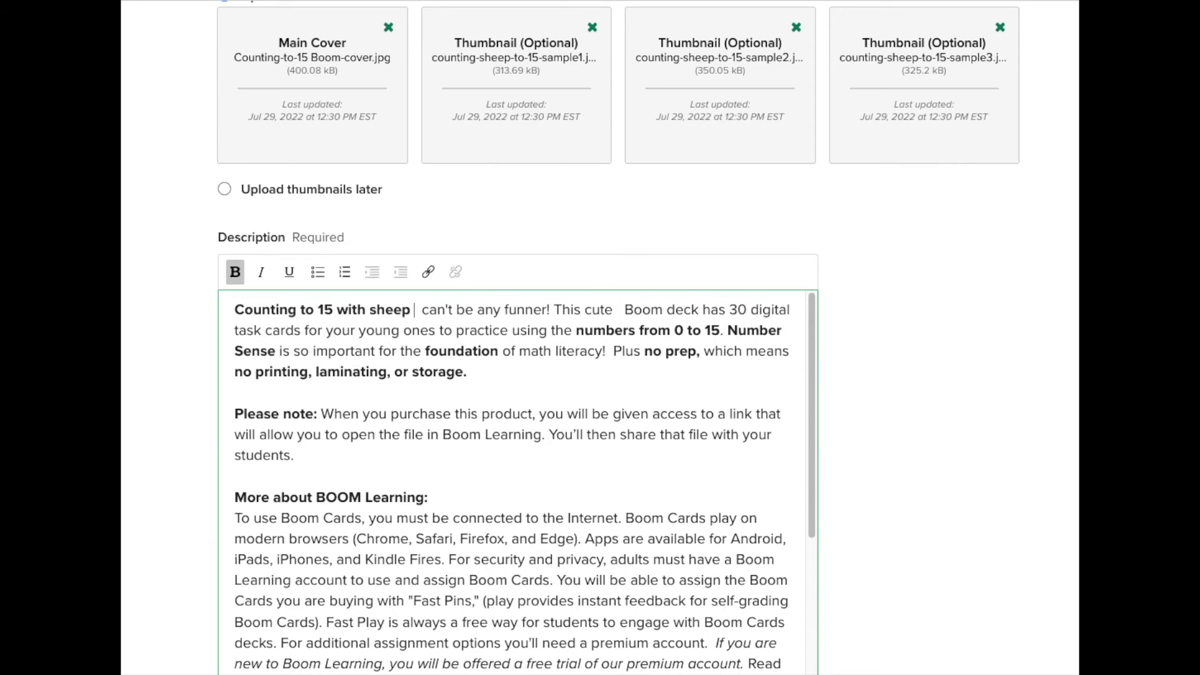
pyautogui.press('Right')
# Step: Attest that copyrighted or trademarked materials are used without infringement, and submit the listing as active
pyautogui.scroll(-15, 469, 367)
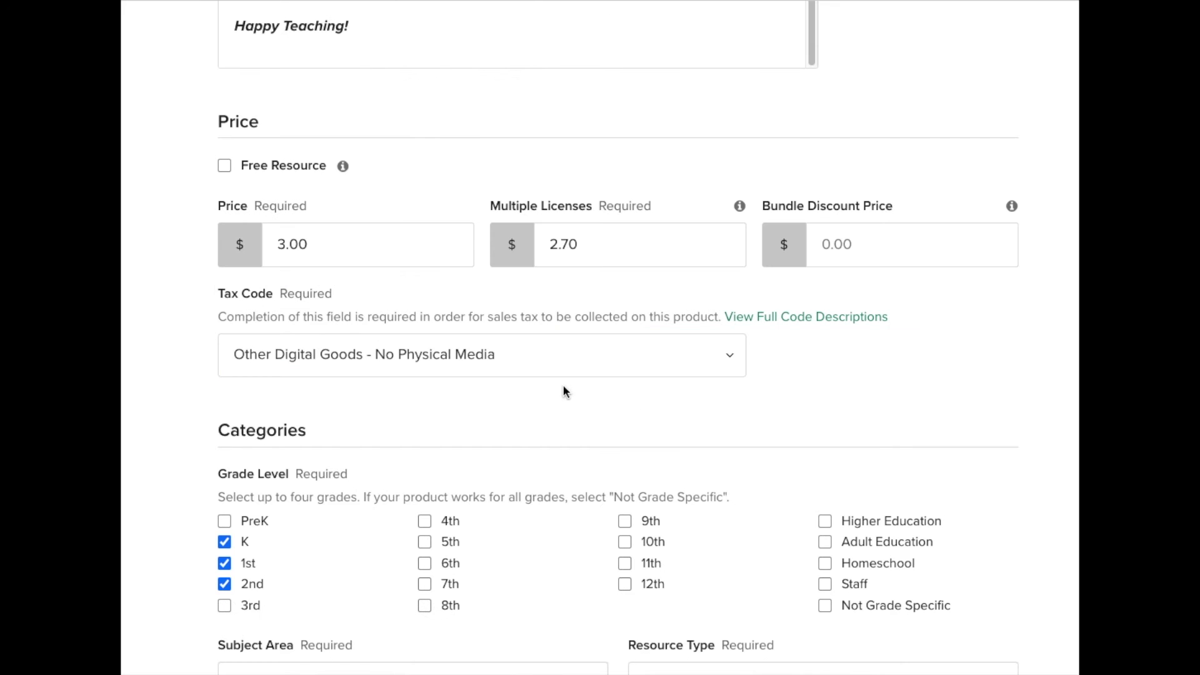
pyautogui.scroll(-12, 563, 391)
pyautogui.scroll(-10, 542, 418)
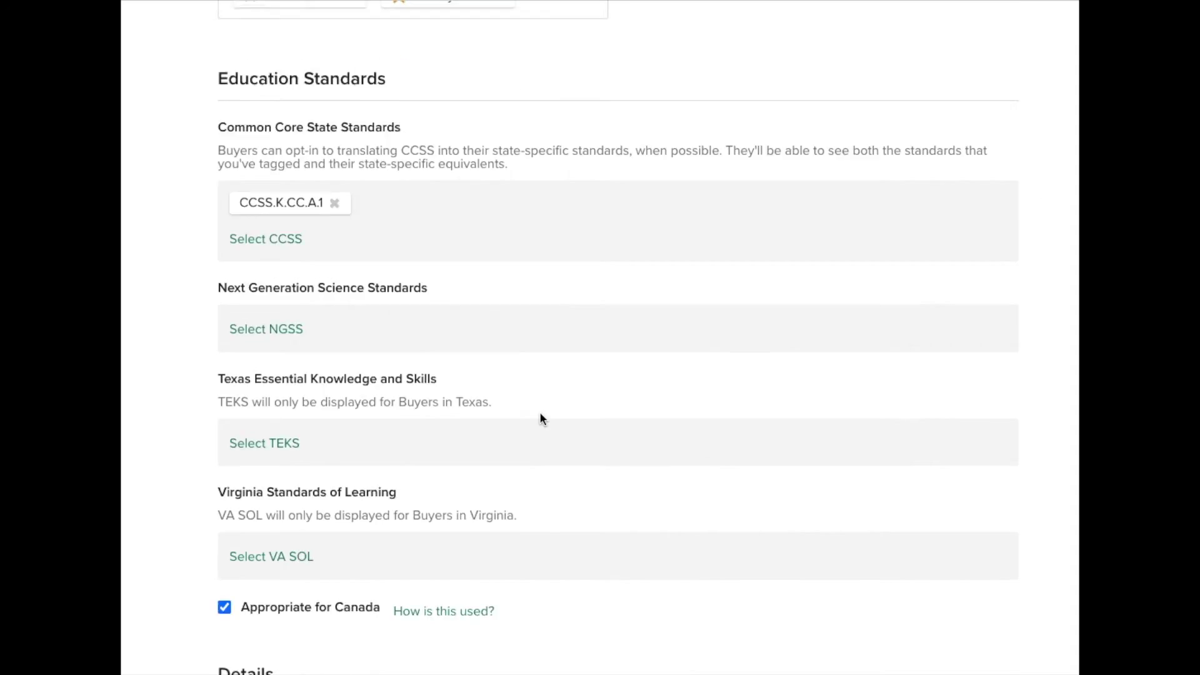
pyautogui.click(224, 401)
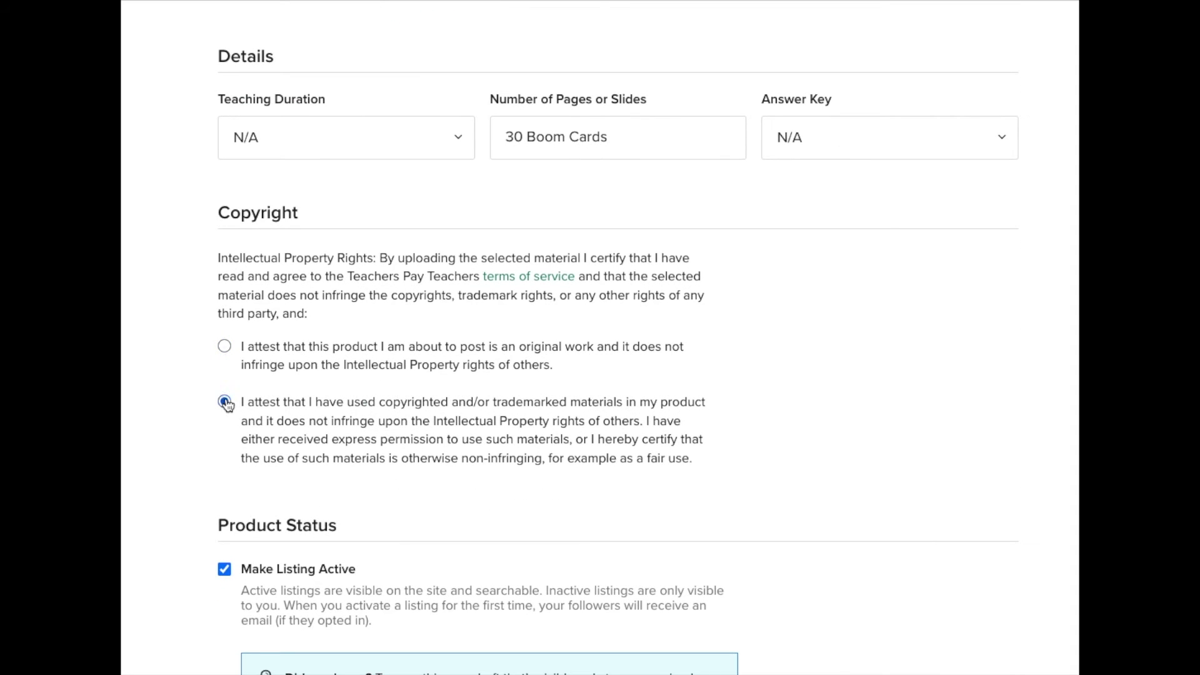
pyautogui.scroll(-7, 478, 445)
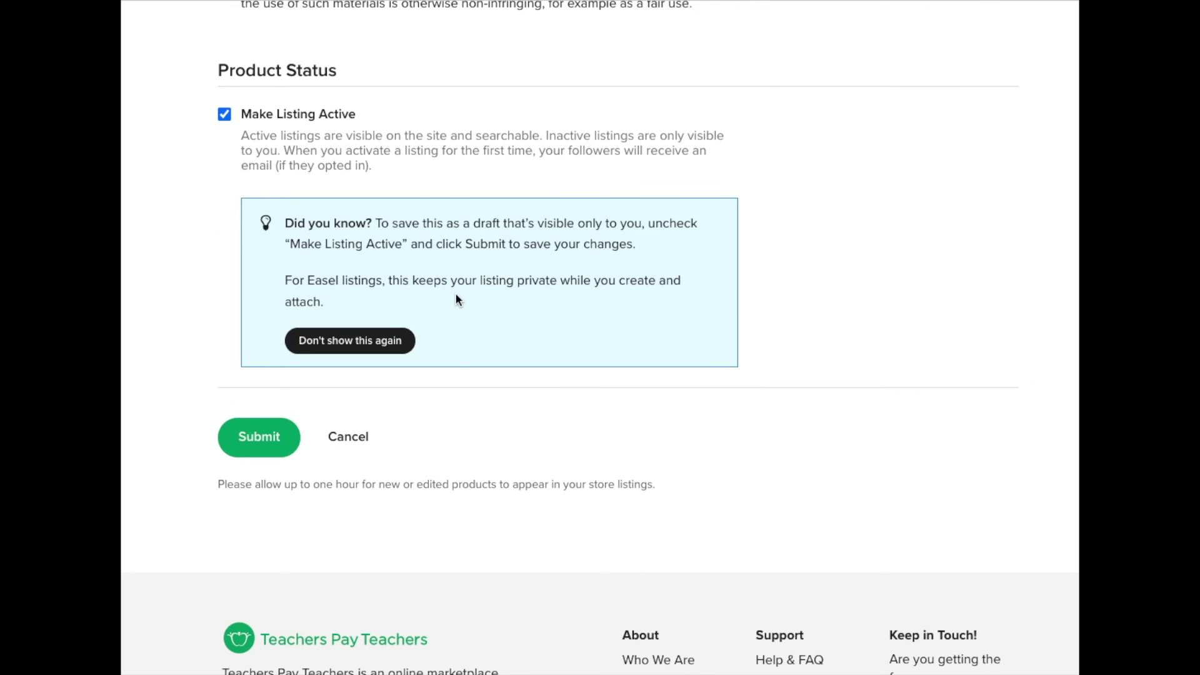
pyautogui.click(249, 429)
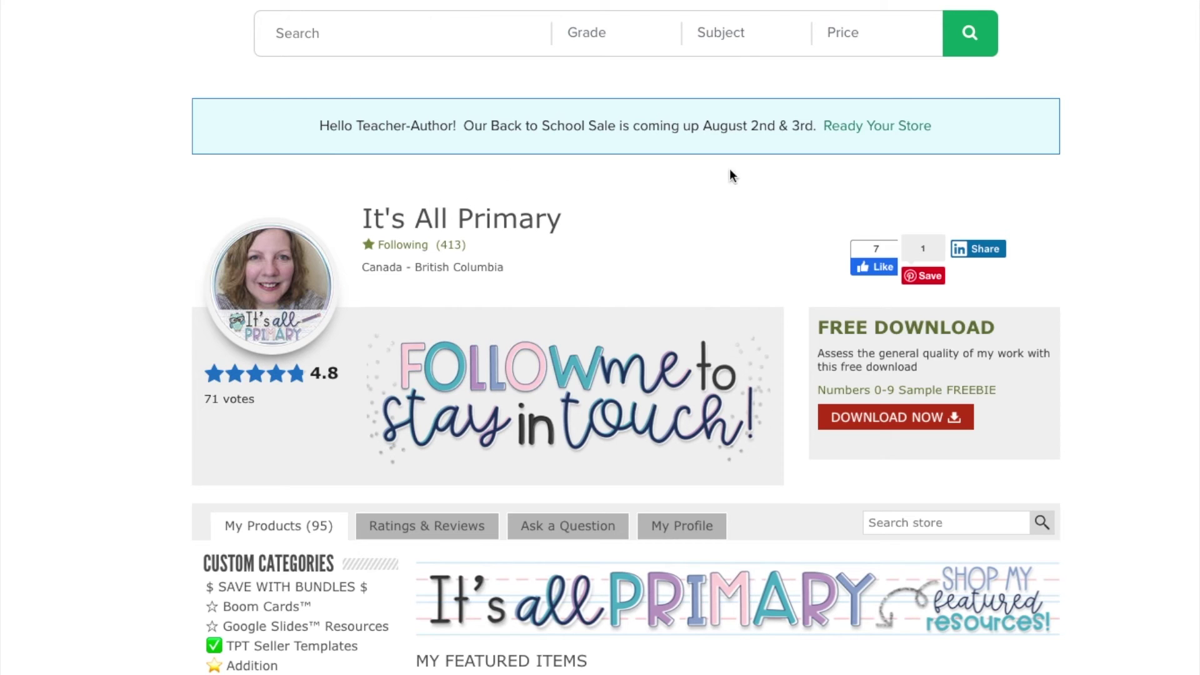
# Step: Open the Back to School sale setup from the store banner and examine the sale options and existing sale listings
pyautogui.click(866, 131)
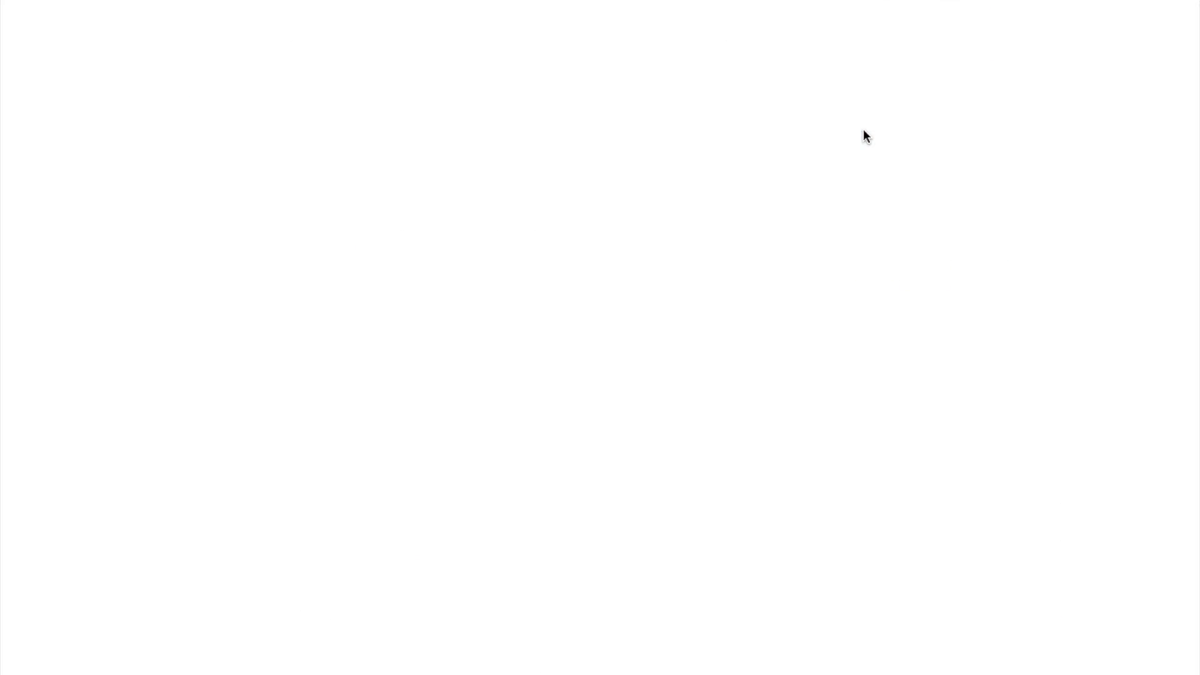
pyautogui.scroll(-3, 777, 235)
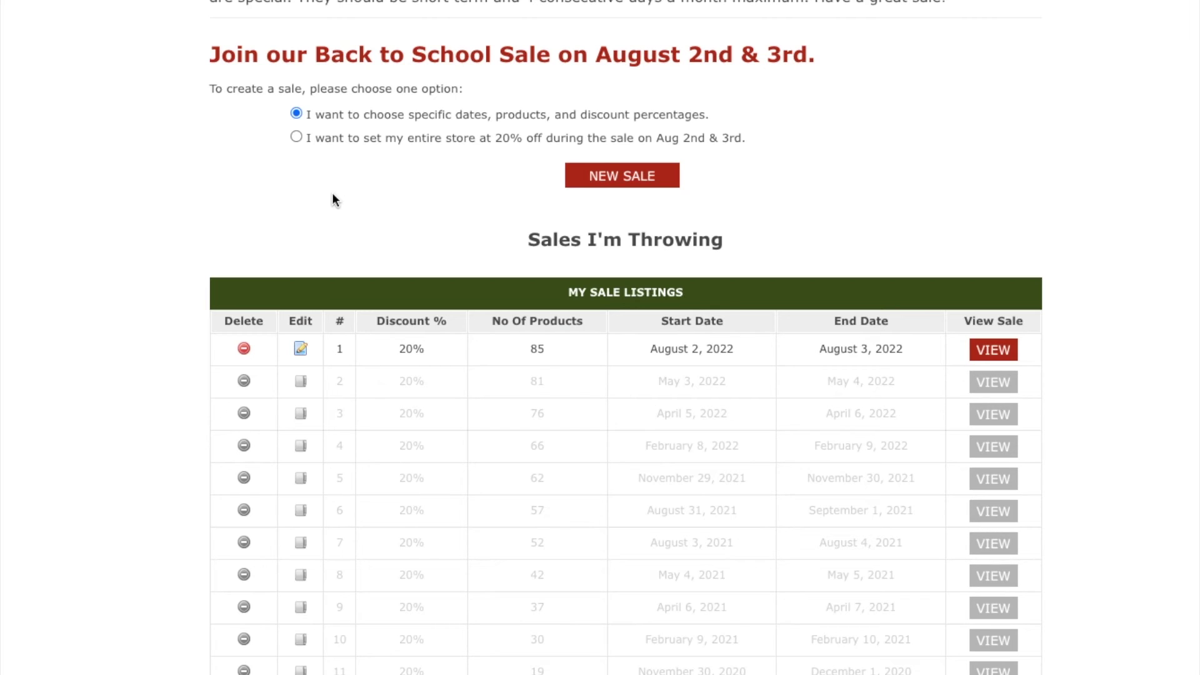
pyautogui.click(297, 136)
pyautogui.click(296, 113)
pyautogui.scroll(-4, 420, 387)
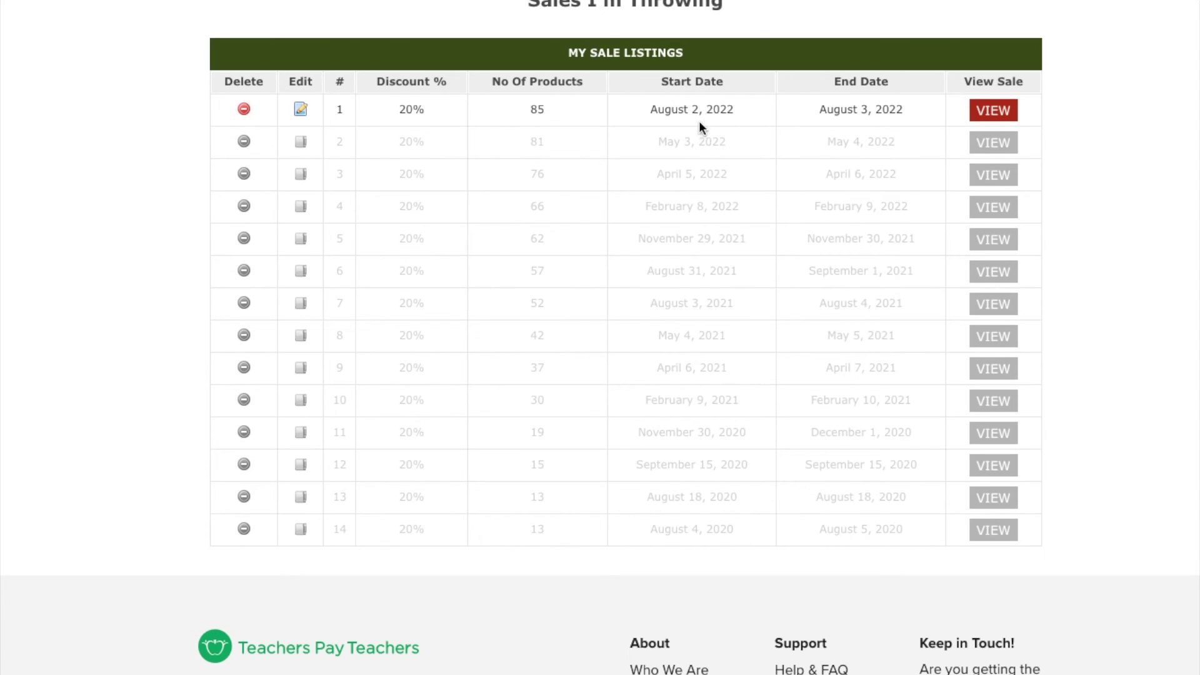
# Step: Edit the August 2–3, 2022 sale to include the Find the Missing Objects and Fall Leaves Color Sorting Boom Cards products
pyautogui.scroll(7, 697, 180)
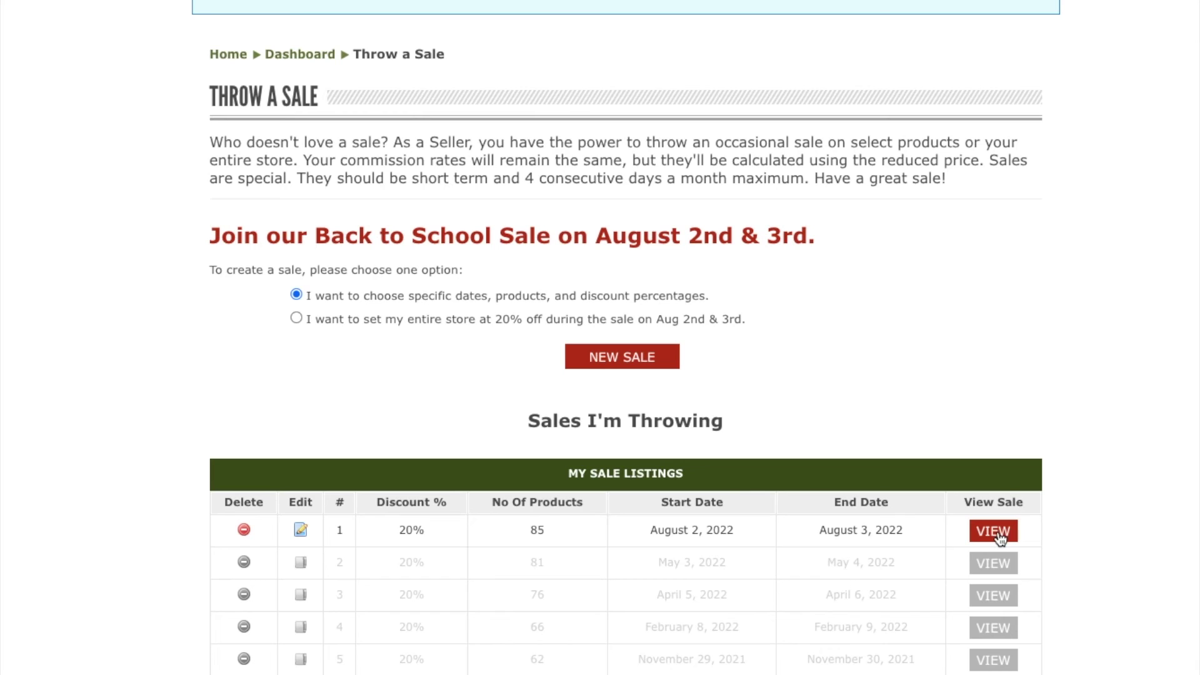
pyautogui.click(300, 532)
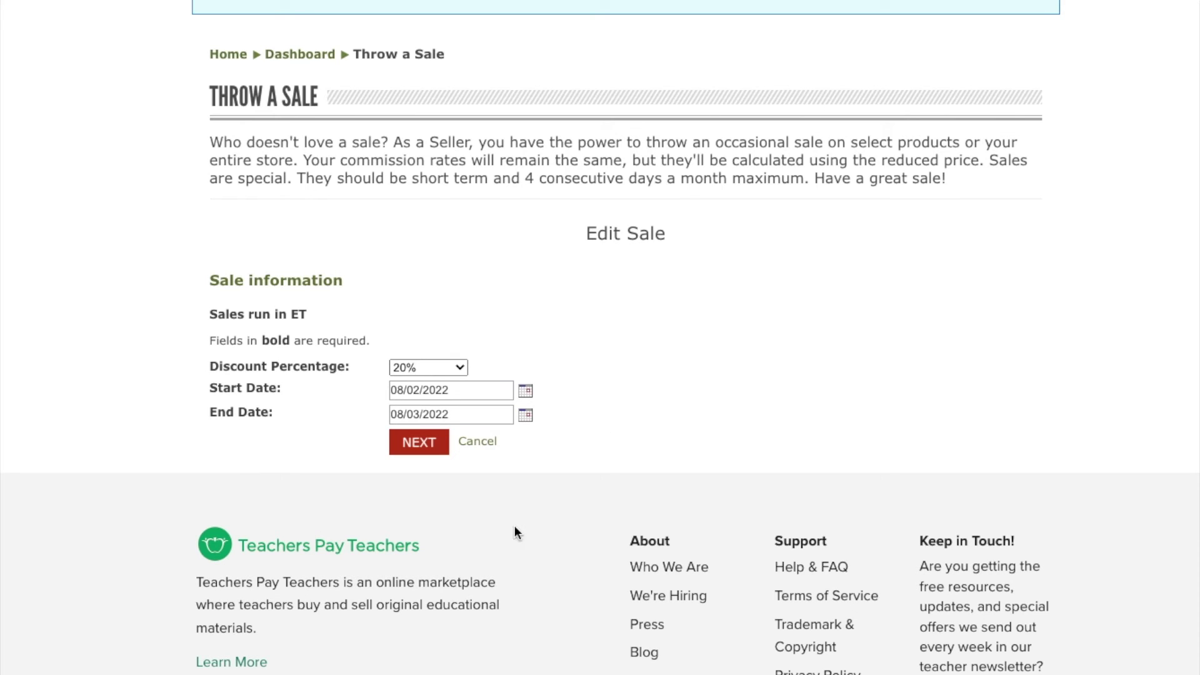
pyautogui.click(419, 444)
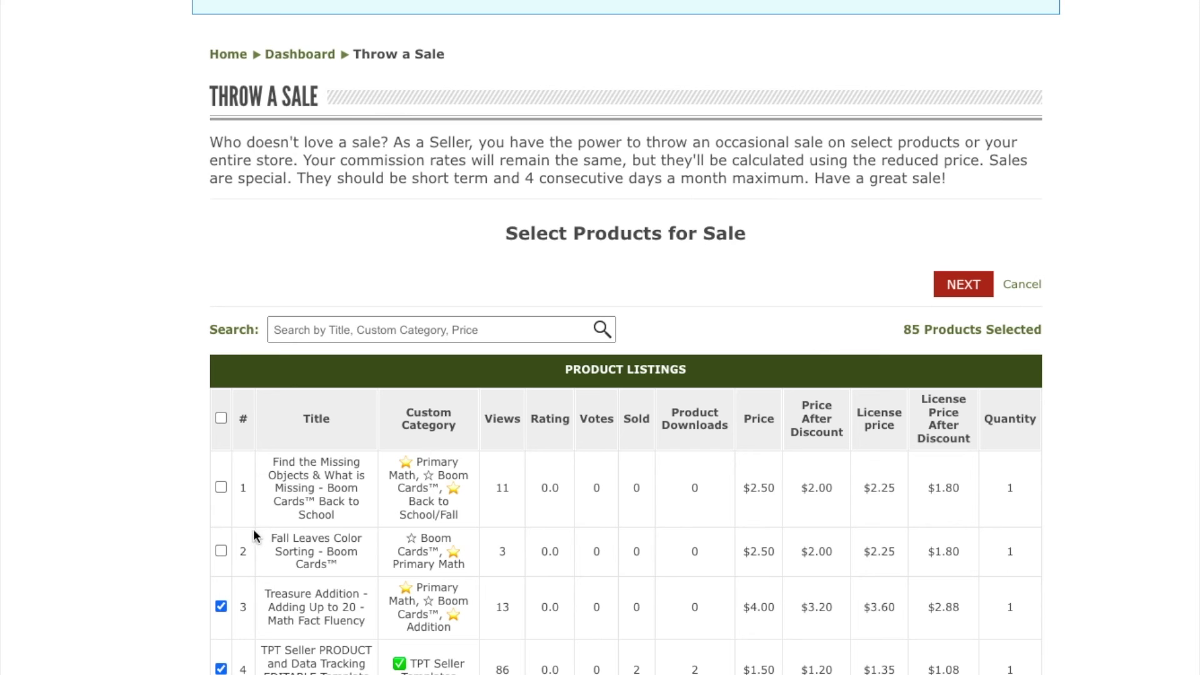
pyautogui.scroll(-3, 342, 487)
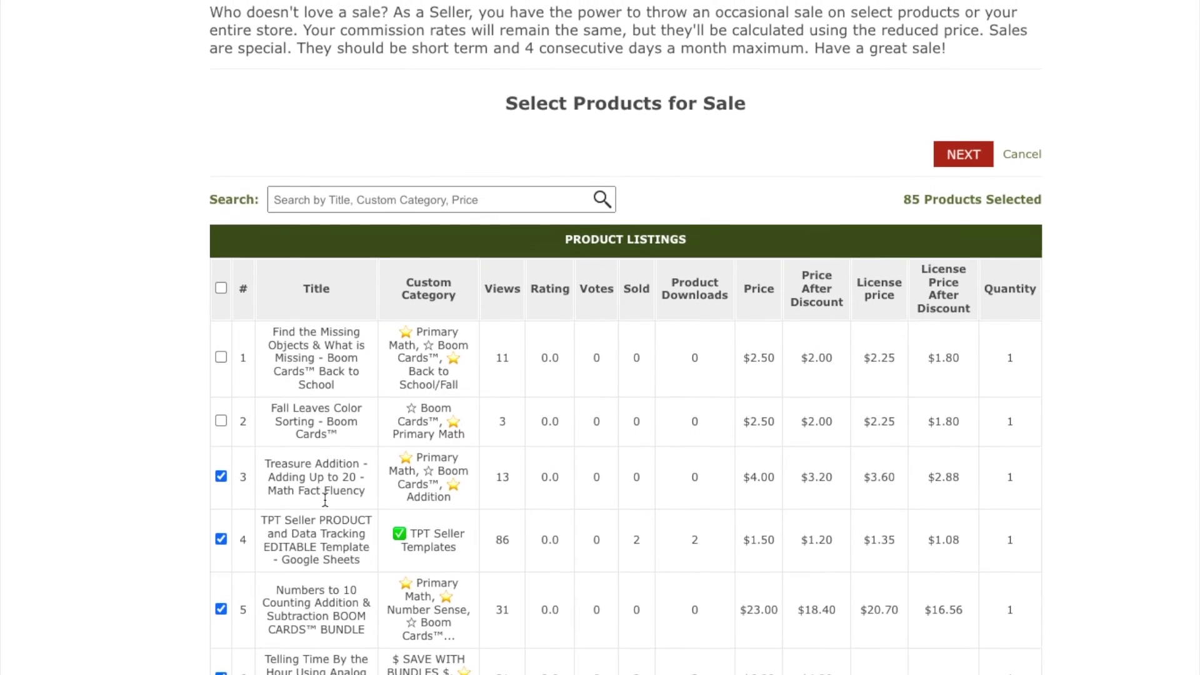
pyautogui.click(221, 352)
pyautogui.click(221, 416)
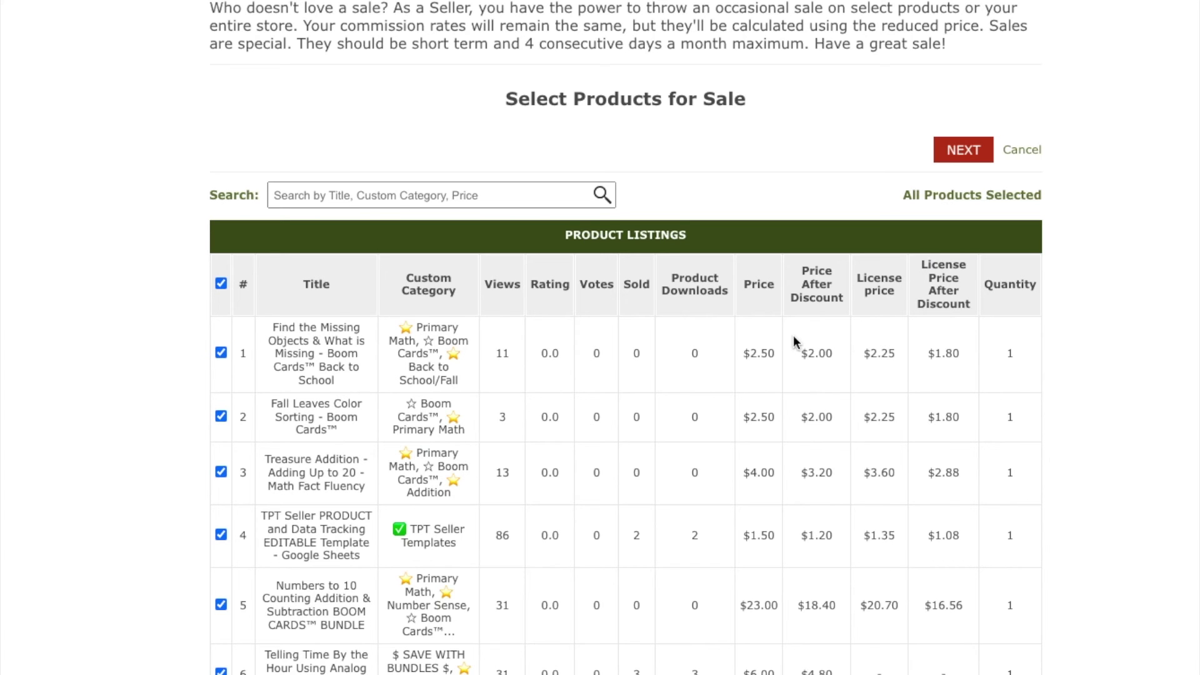
# Step: Submit the updated sale from its preview and look through the products included in it
pyautogui.scroll(5, 875, 375)
pyautogui.click(958, 416)
pyautogui.scroll(3, 668, 440)
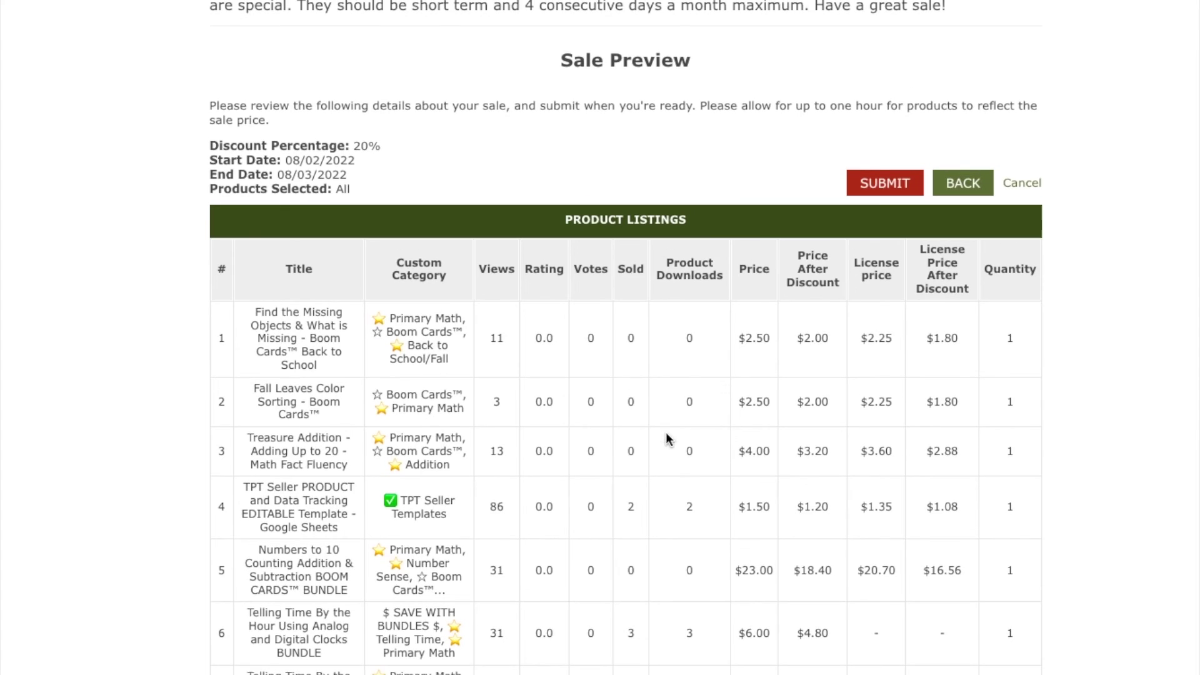
pyautogui.click(887, 189)
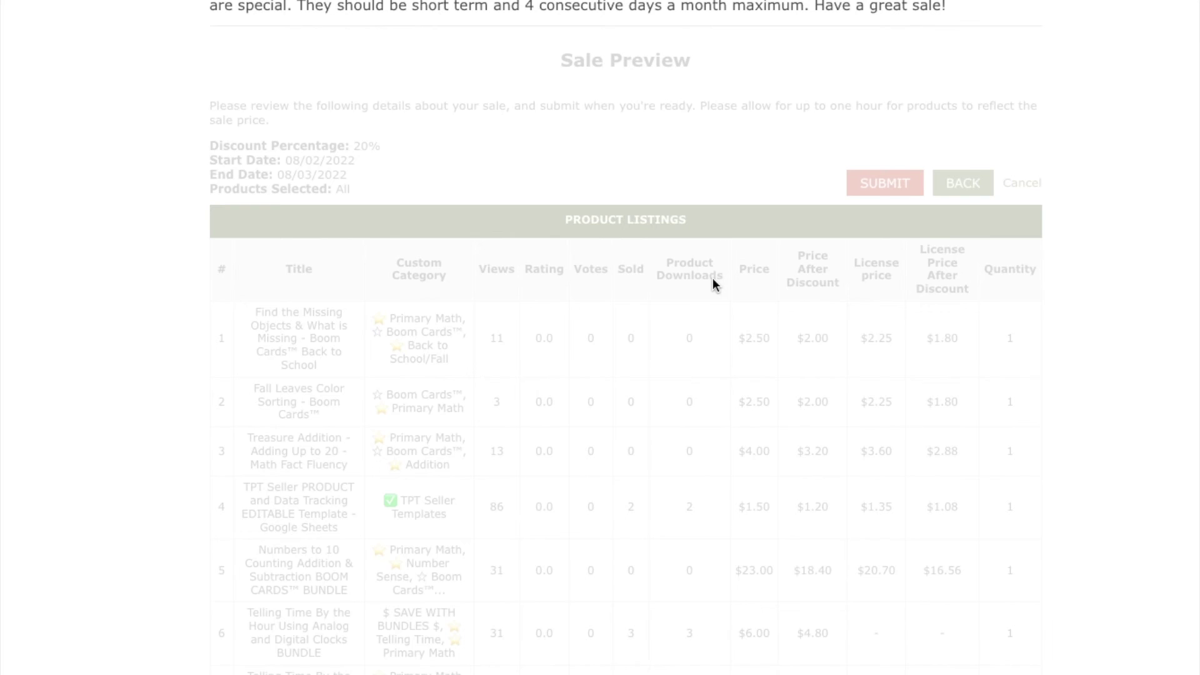
pyautogui.scroll(-20, 658, 430)
pyautogui.scroll(-20, 657, 430)
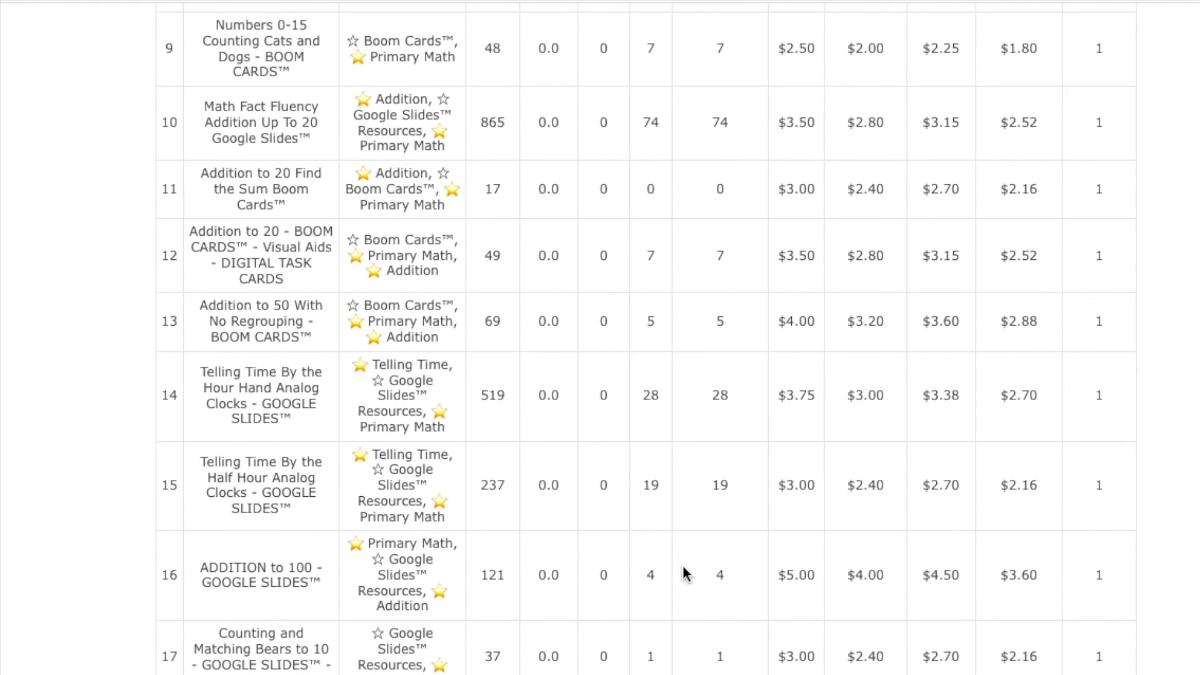
pyautogui.scroll(20, 684, 572)
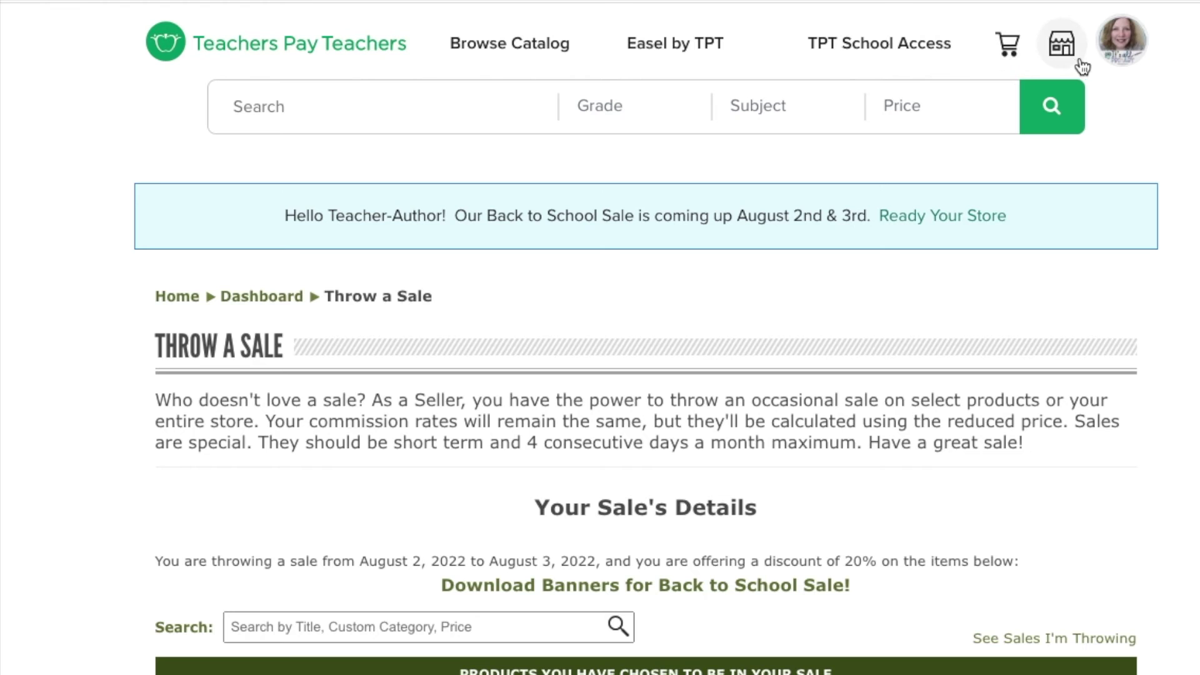
# Step: Visit the Throw a Sale page through the store dashboard's marketing options, and return to the dashboard
pyautogui.click(1061, 45)
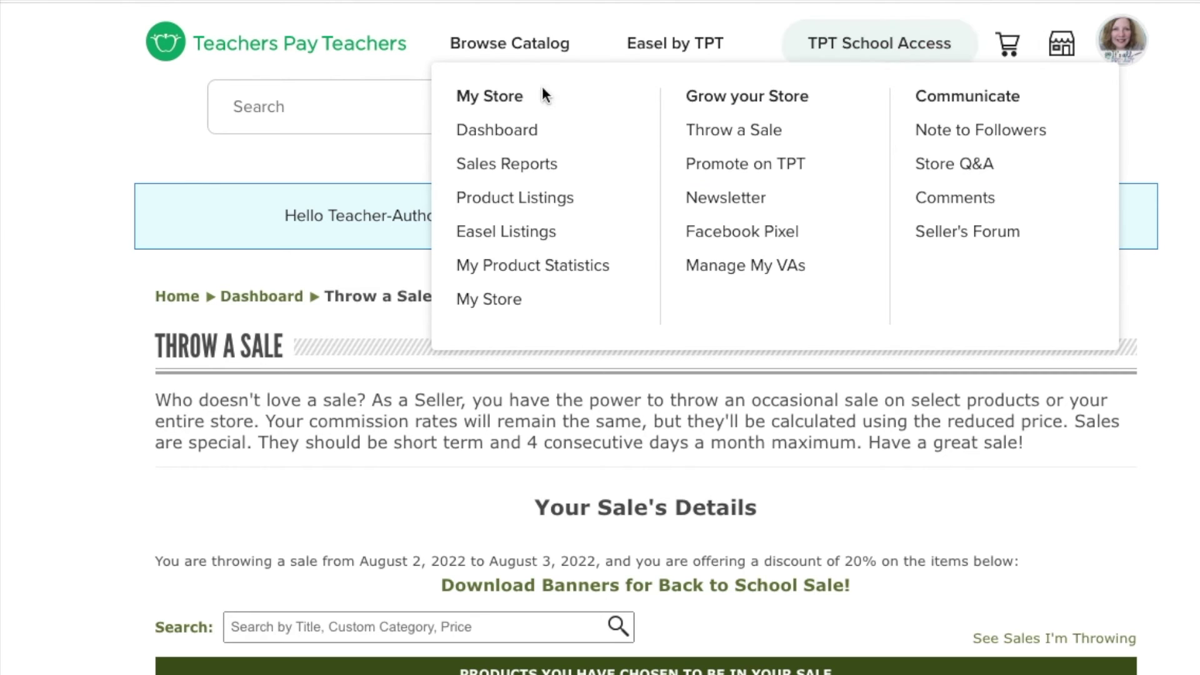
pyautogui.click(488, 134)
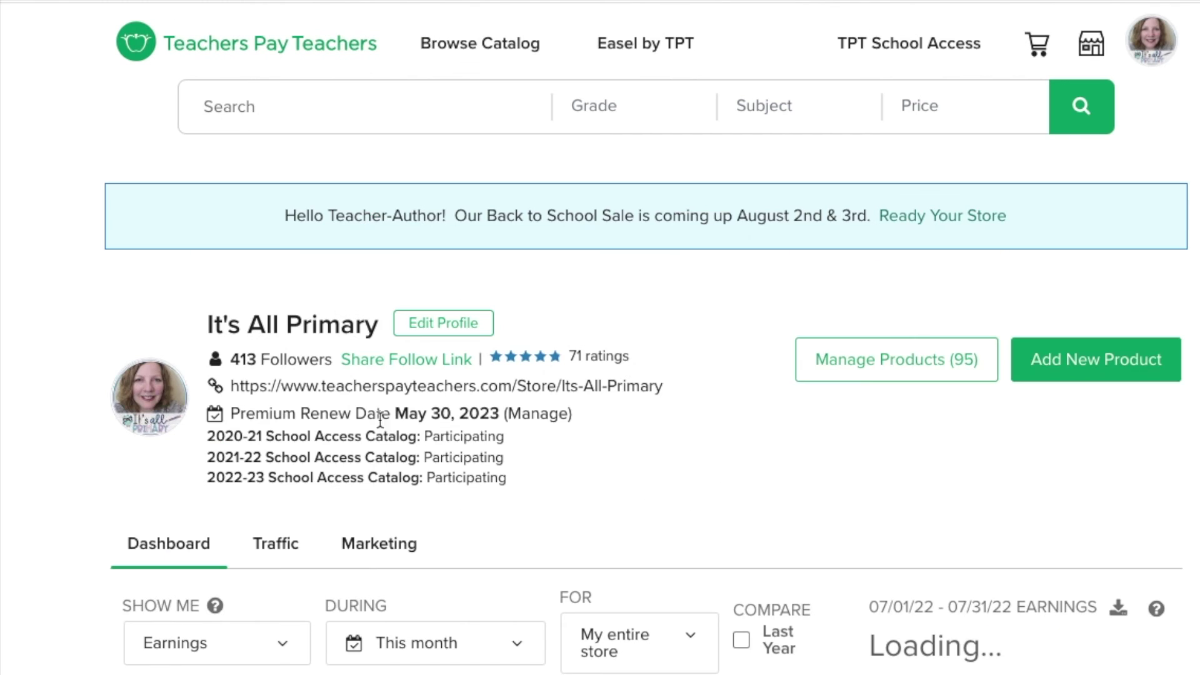
pyautogui.click(381, 545)
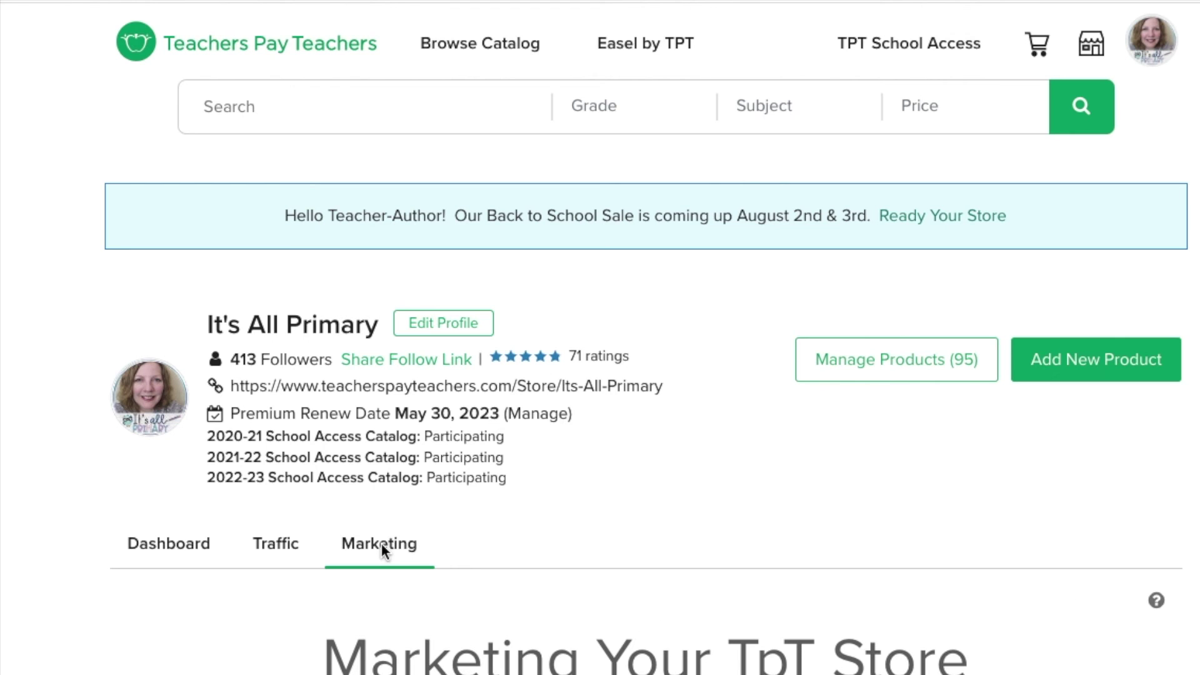
pyautogui.scroll(-10, 625, 509)
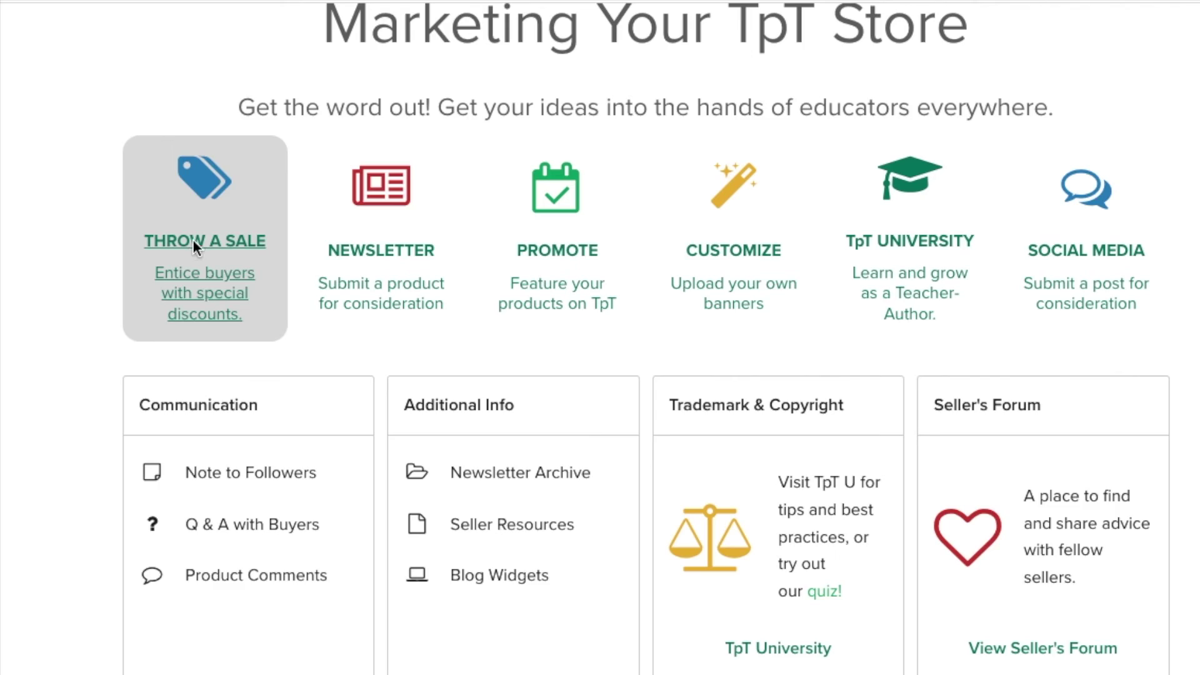
pyautogui.click(193, 241)
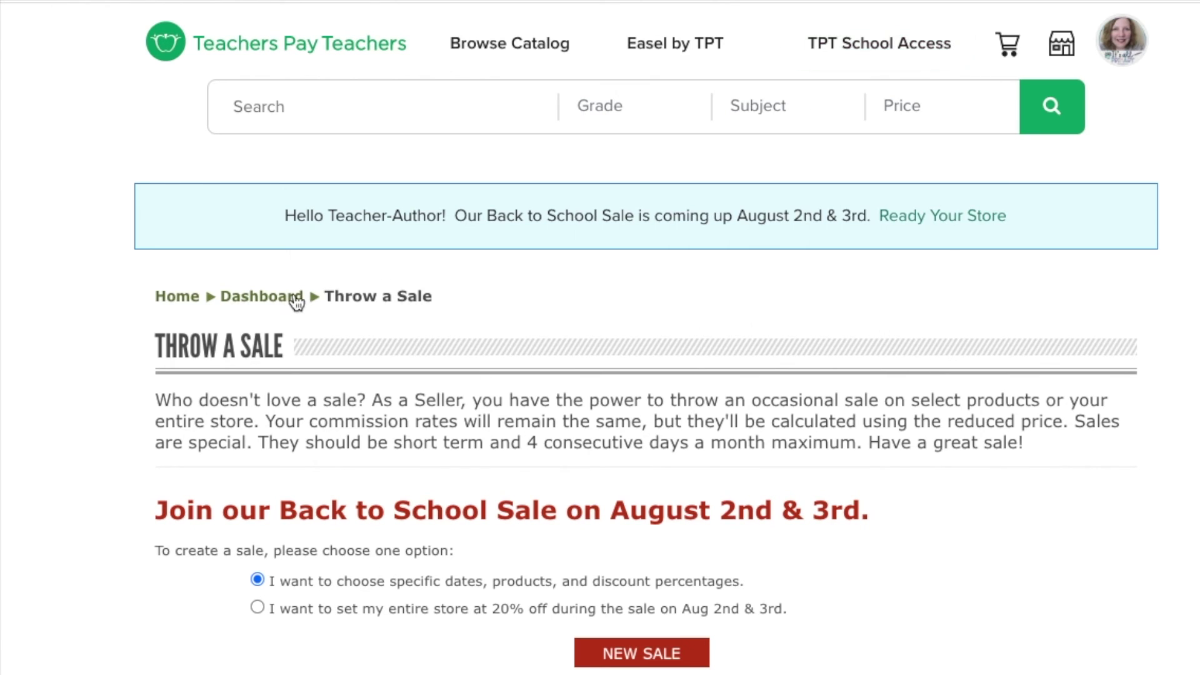
pyautogui.click(273, 299)
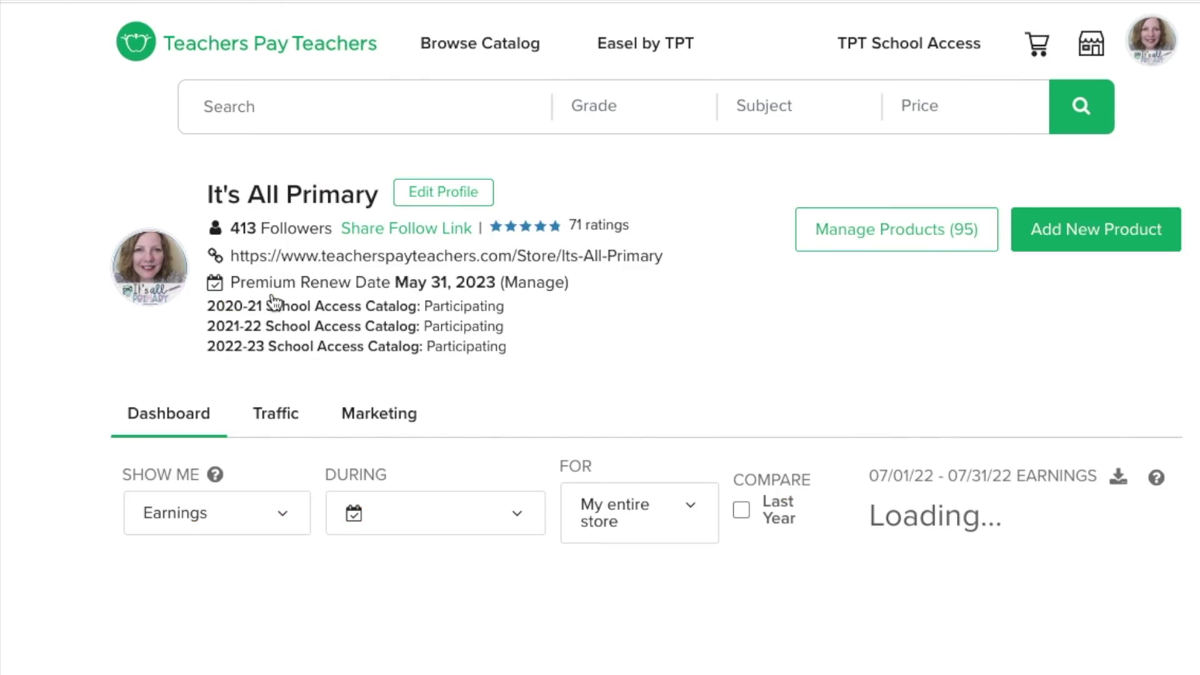